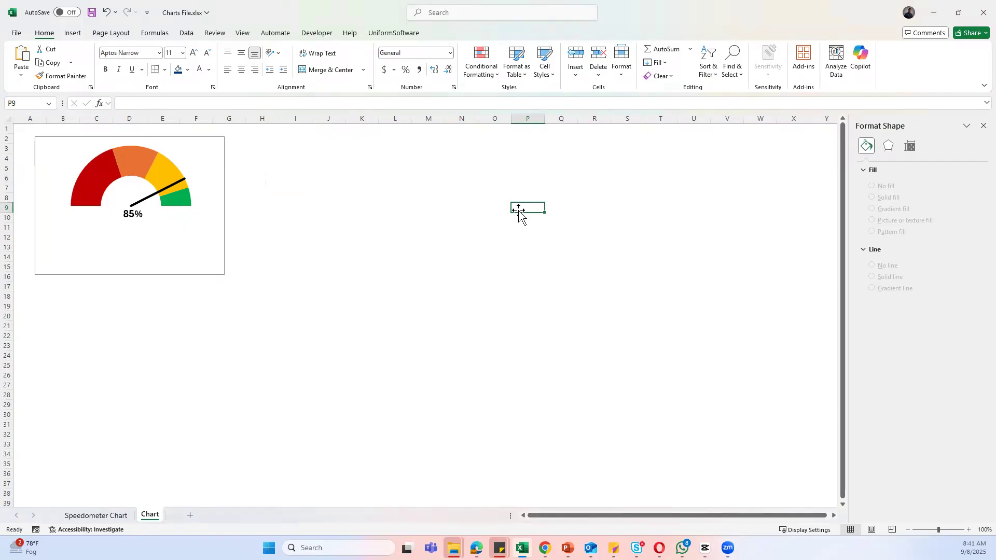
On the Speedometer Chart sheet, insert a doughnut chart from the segment labels and percentages in D5:E9
left_click(114, 517)
left_click(163, 258)
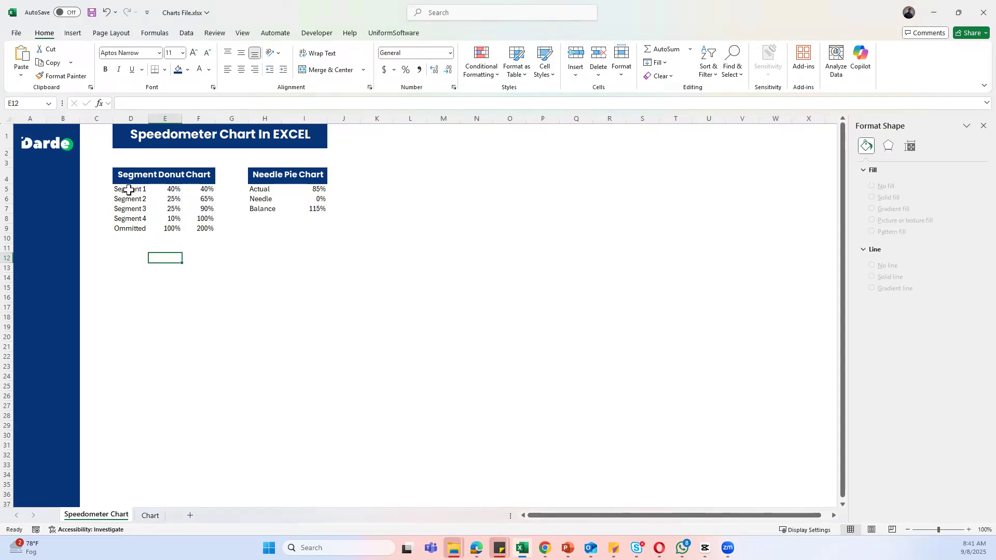
left_click(128, 227)
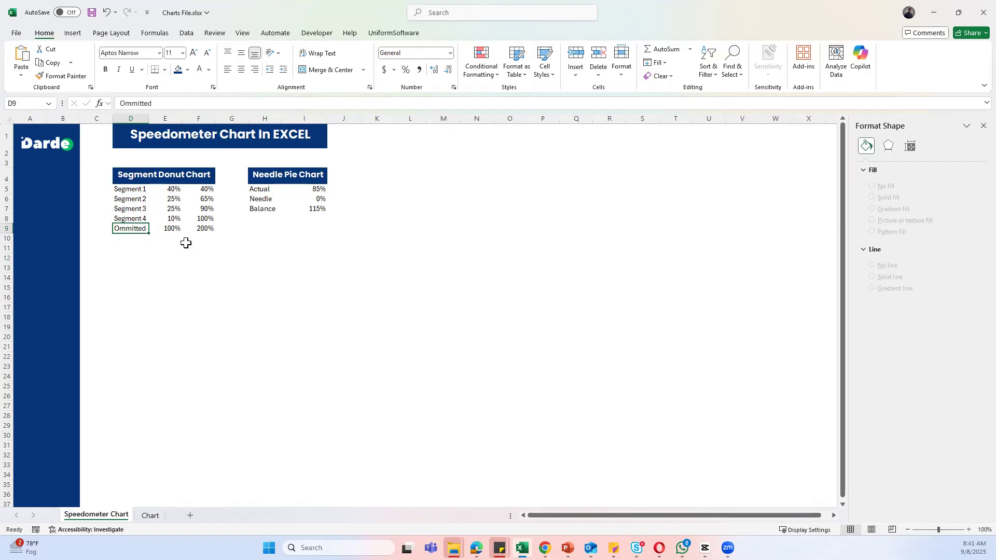
left_click_drag(133, 191, 151, 226)
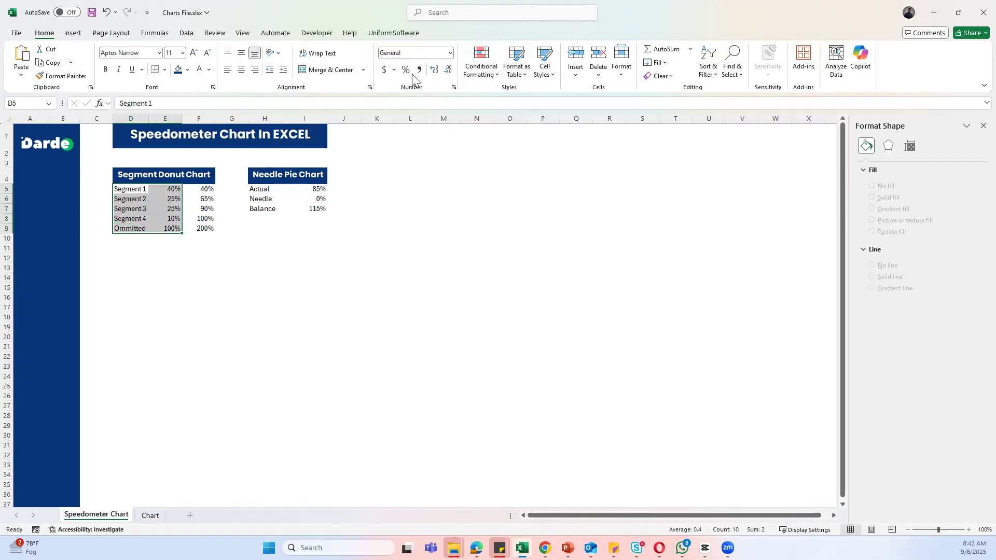
left_click(72, 33)
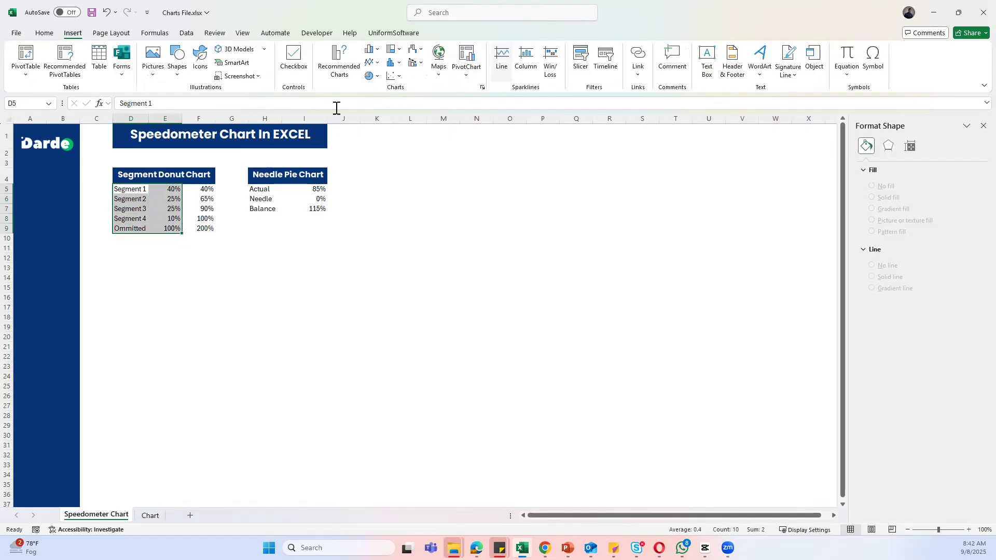
left_click(371, 76)
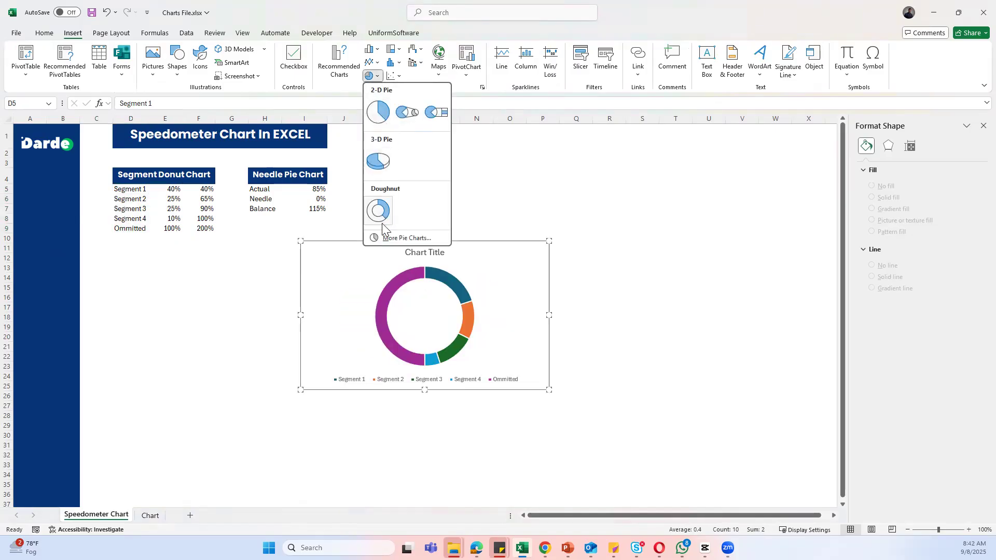
left_click(379, 210)
Move the whole doughnut chart to the empty area beside the Needle Pie Chart table, starting around column K, row 4
left_click_drag(383, 270, 496, 216)
key("ctrl+z")
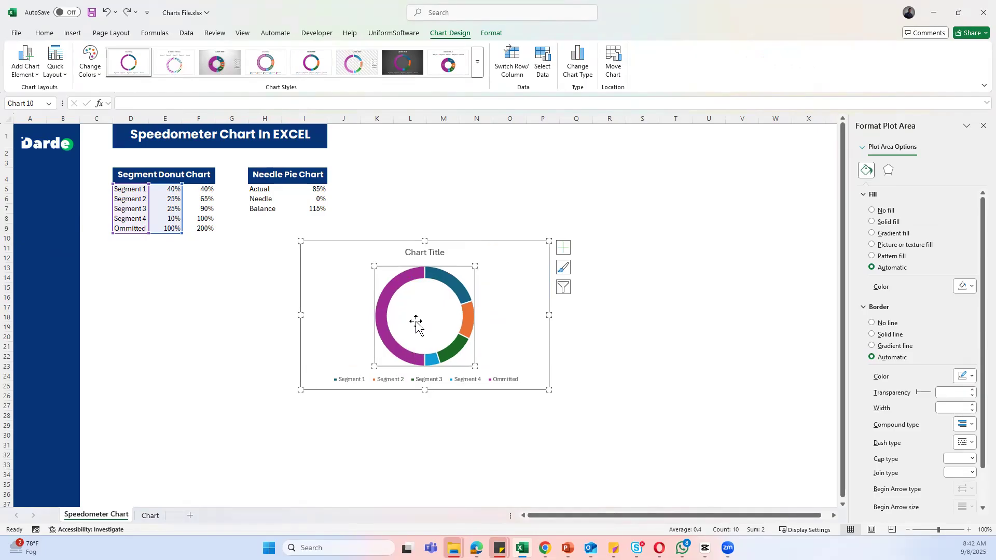
left_click_drag(502, 241, 576, 178)
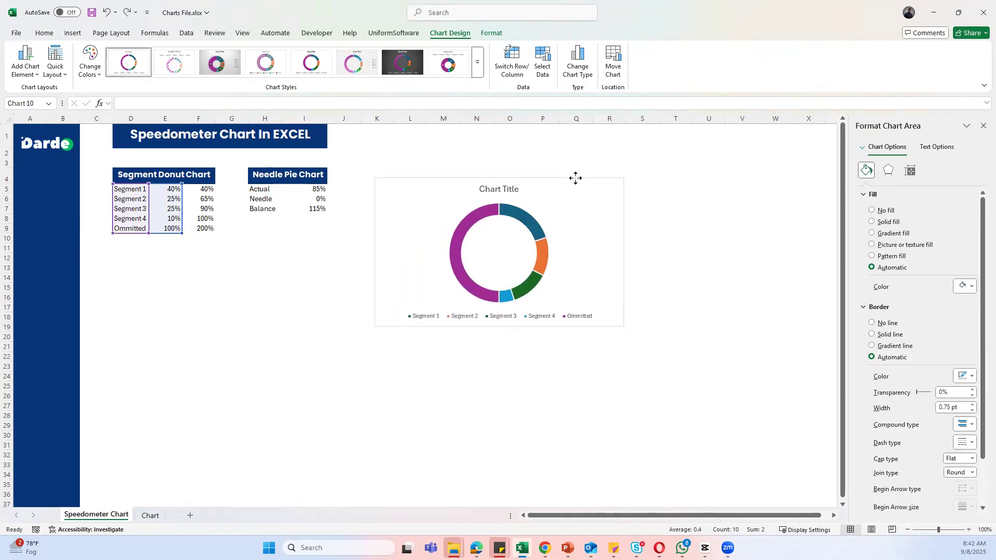
Set the doughnut series' angle of first slice to 270°
left_click(526, 221)
left_click(909, 169)
left_click(939, 216)
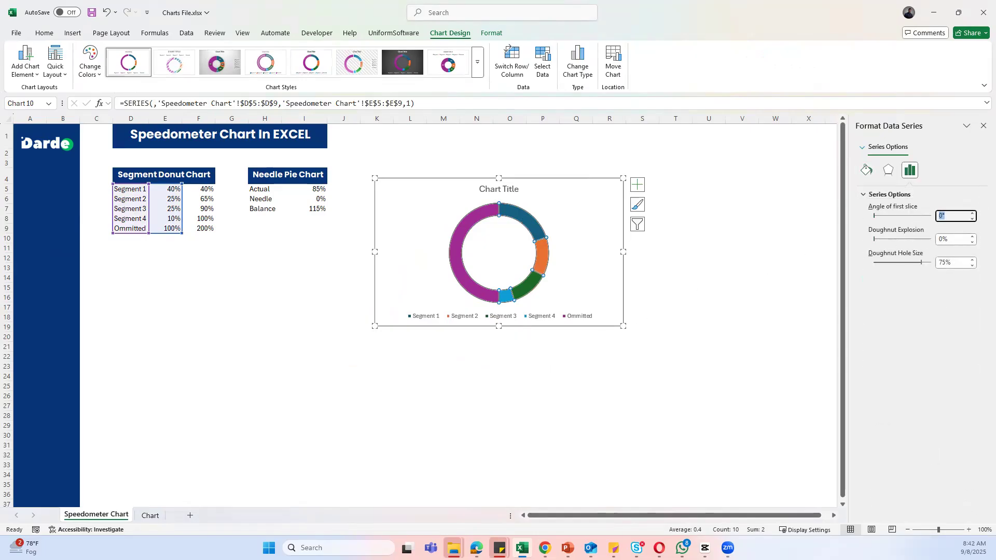
type("270")
key("Return")
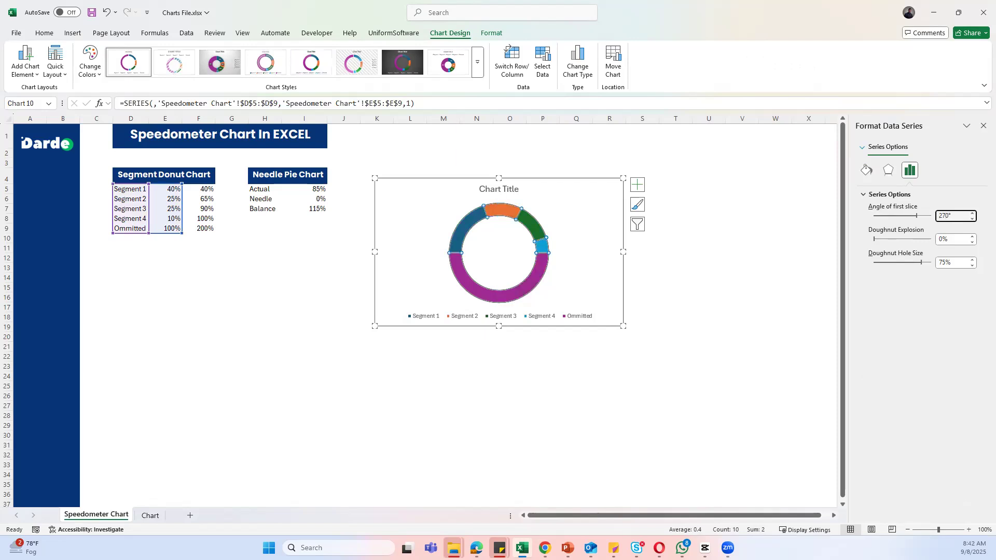
Delete the legend and the title from the doughnut chart
left_click(413, 234)
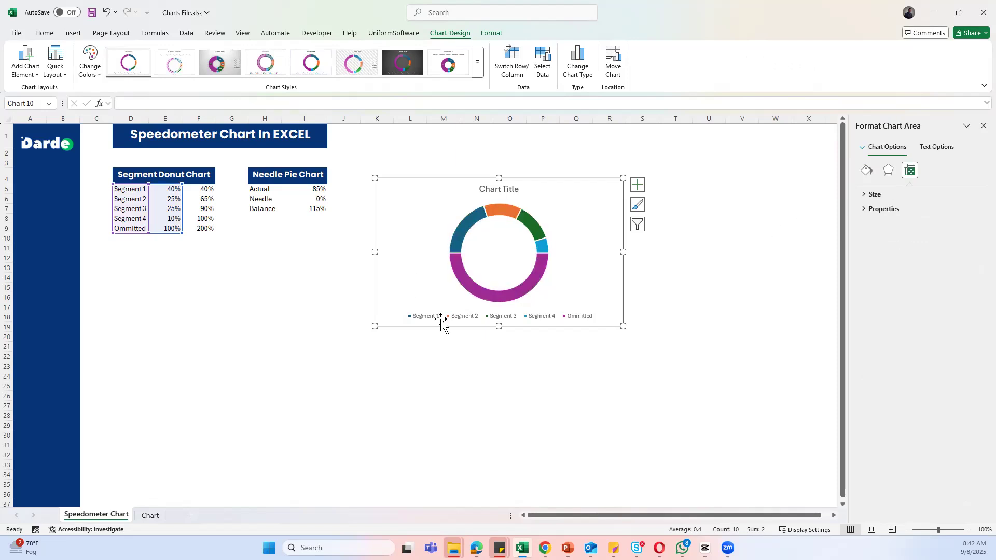
left_click(441, 320)
key("Delete")
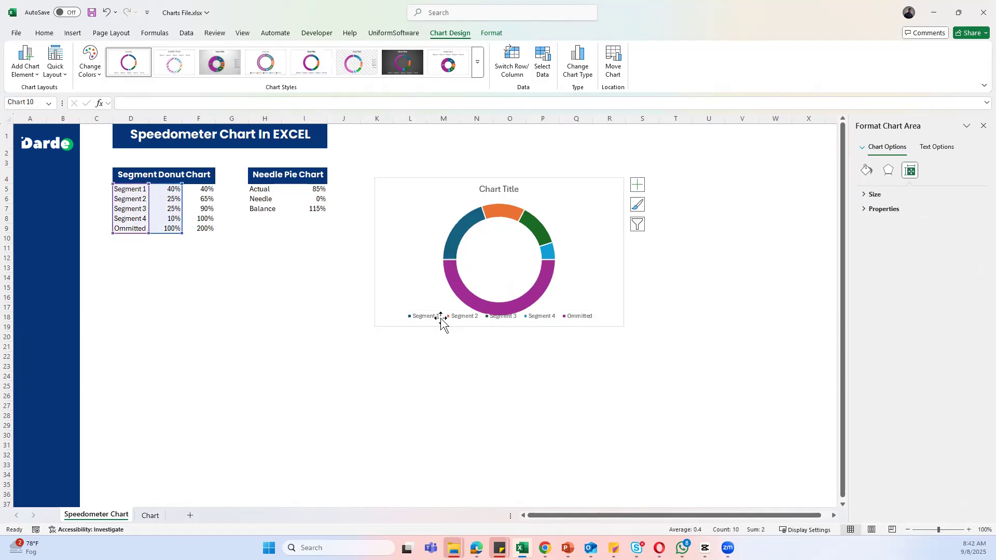
left_click(485, 188)
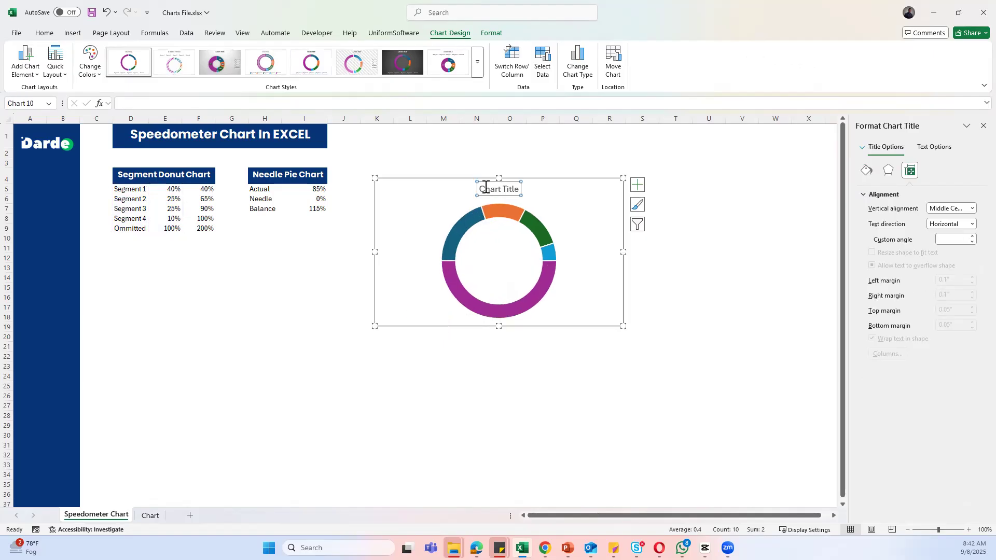
key("Delete")
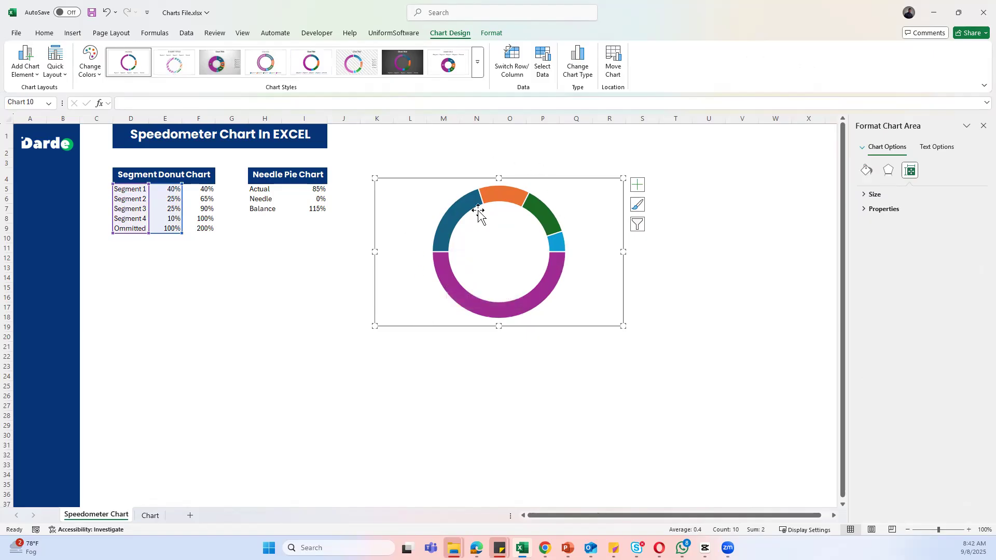
Set the doughnut's lower-half Ommitted slice to No Fill
left_click(479, 306)
left_click(479, 306)
left_click(44, 32)
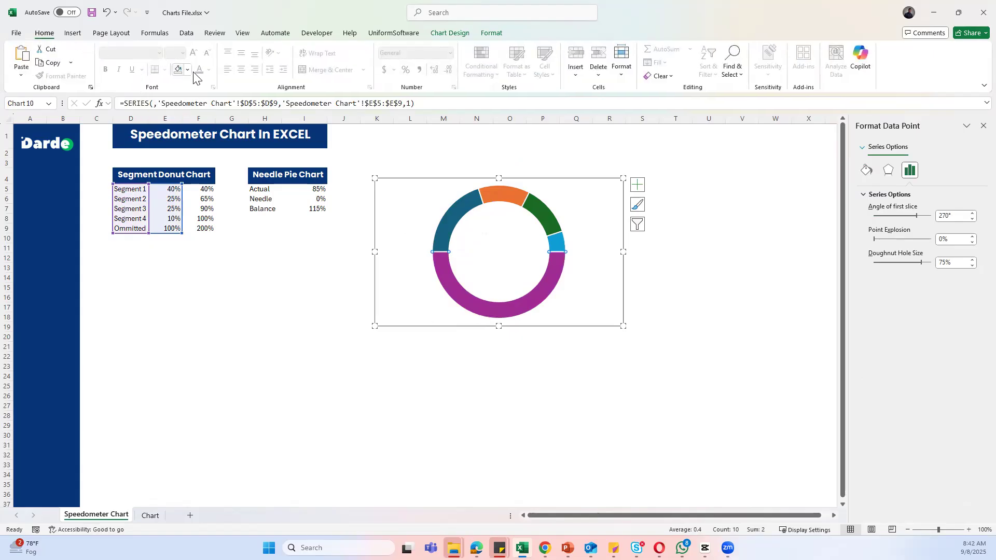
left_click(190, 70)
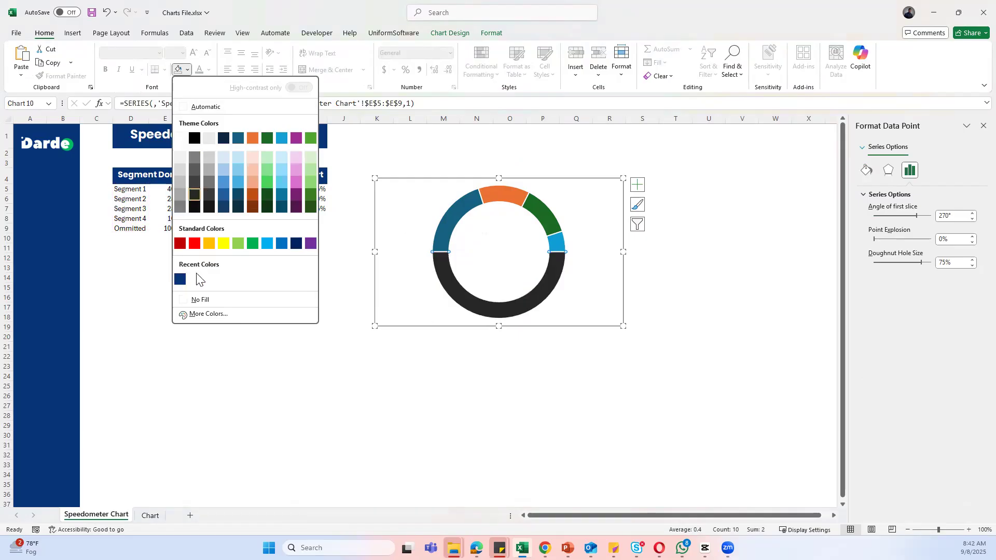
left_click(201, 299)
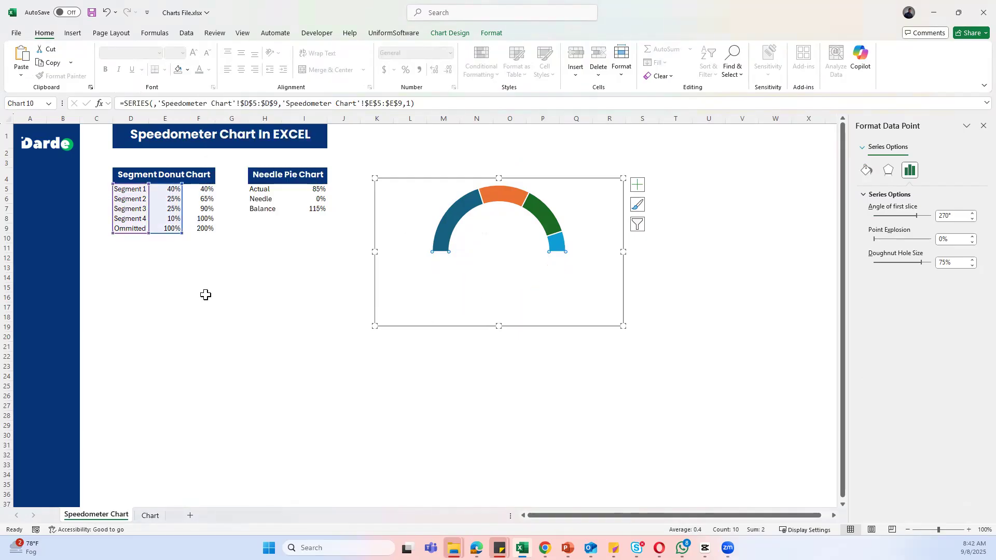
Fill the doughnut's Segment 1 slice with the standard dark red
left_click(446, 228)
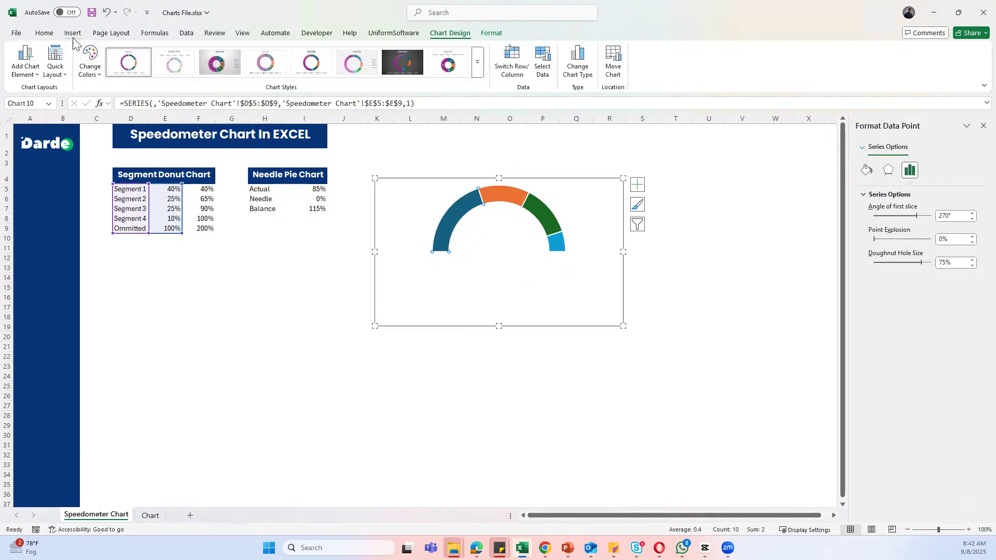
left_click(45, 35)
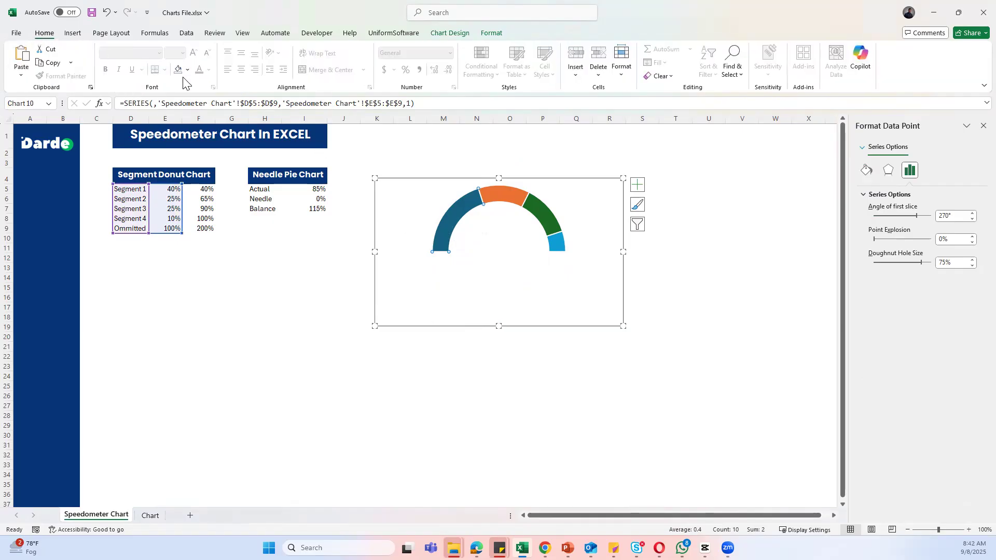
left_click(187, 69)
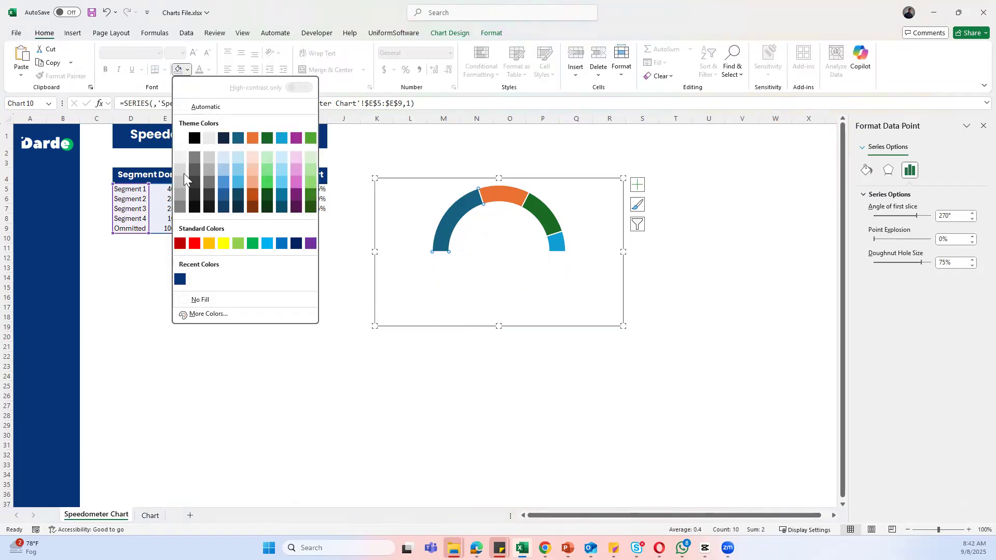
left_click(179, 243)
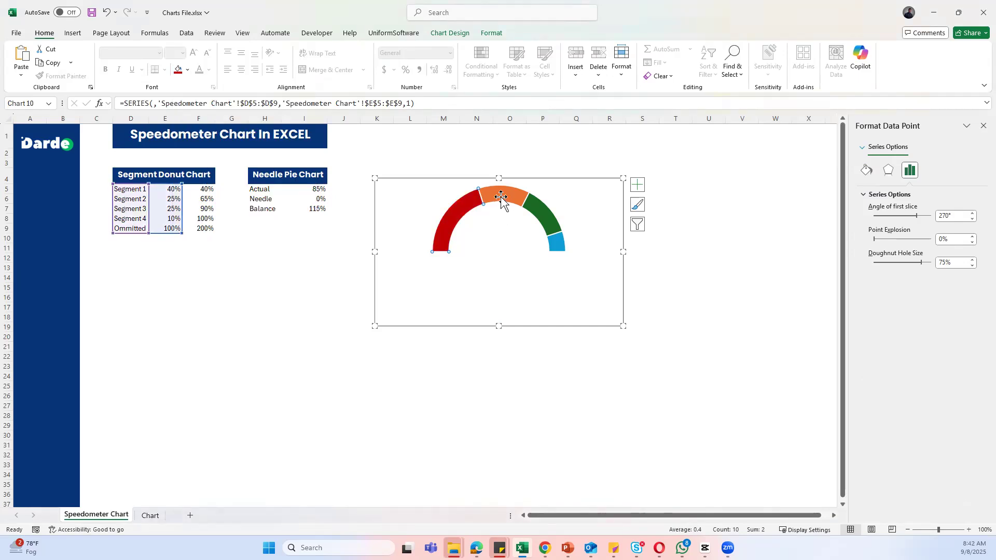
Keep the Segment 2 slice orange and fill the Segment 3 slice with standard yellow
left_click(188, 70)
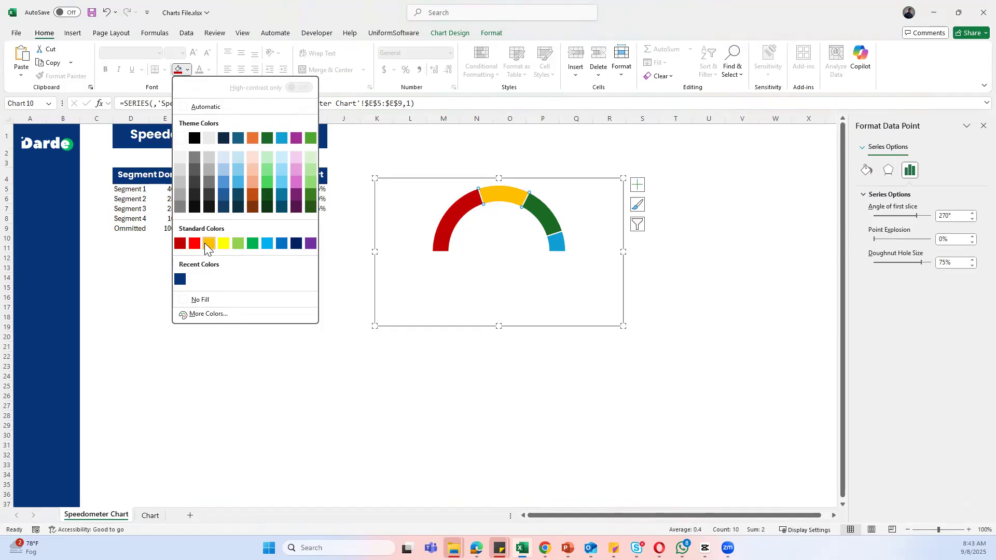
left_click(543, 218)
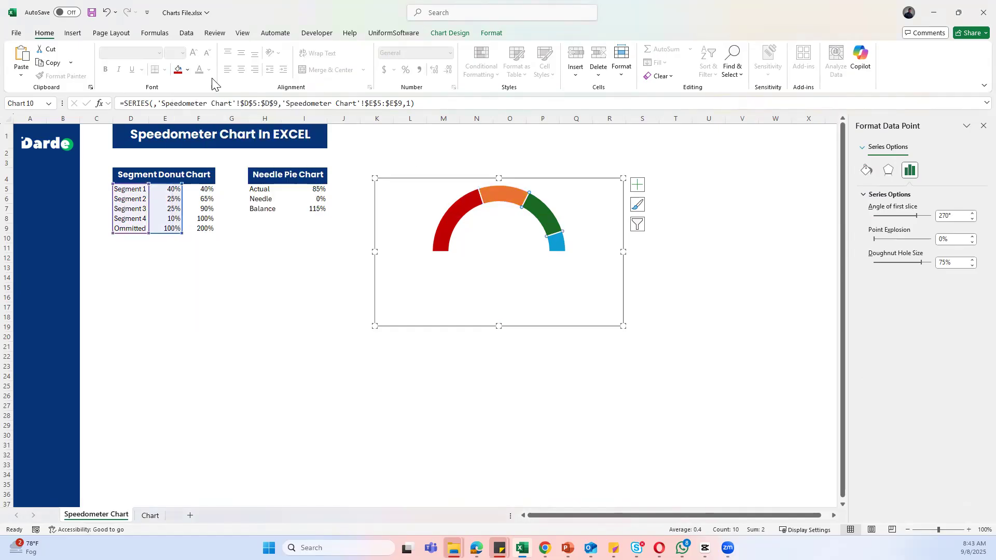
left_click(188, 70)
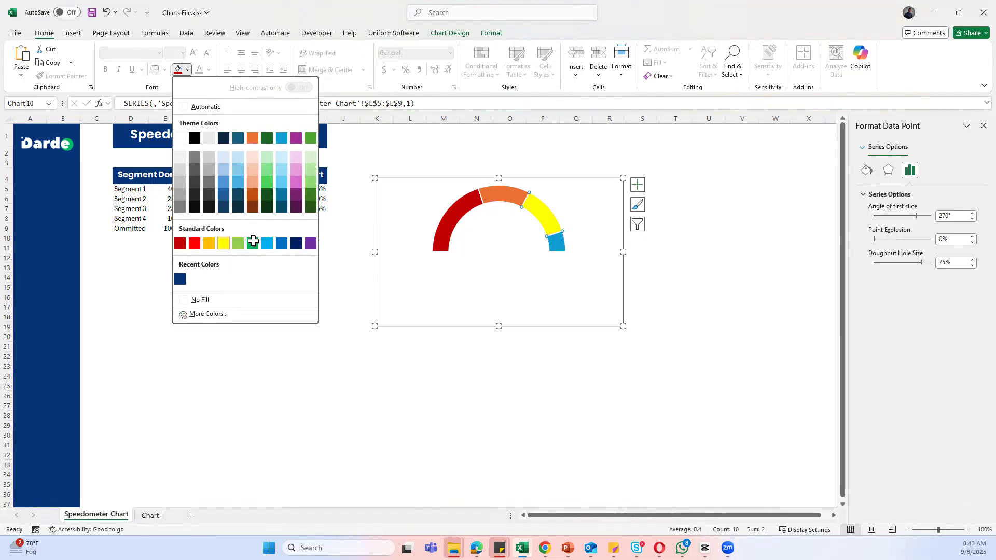
left_click(224, 244)
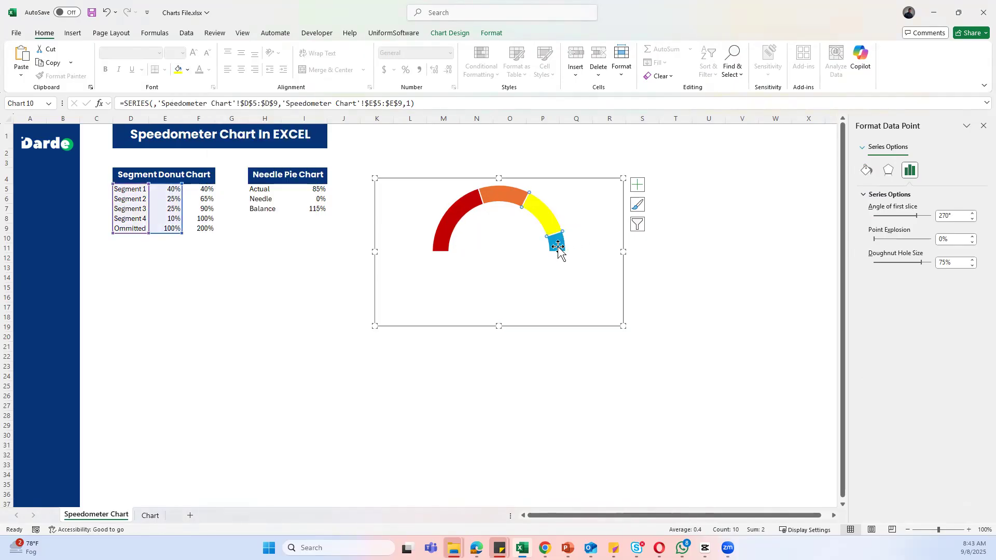
Fill the doughnut's Segment 4 slice with standard green and deselect the chart
left_click(44, 33)
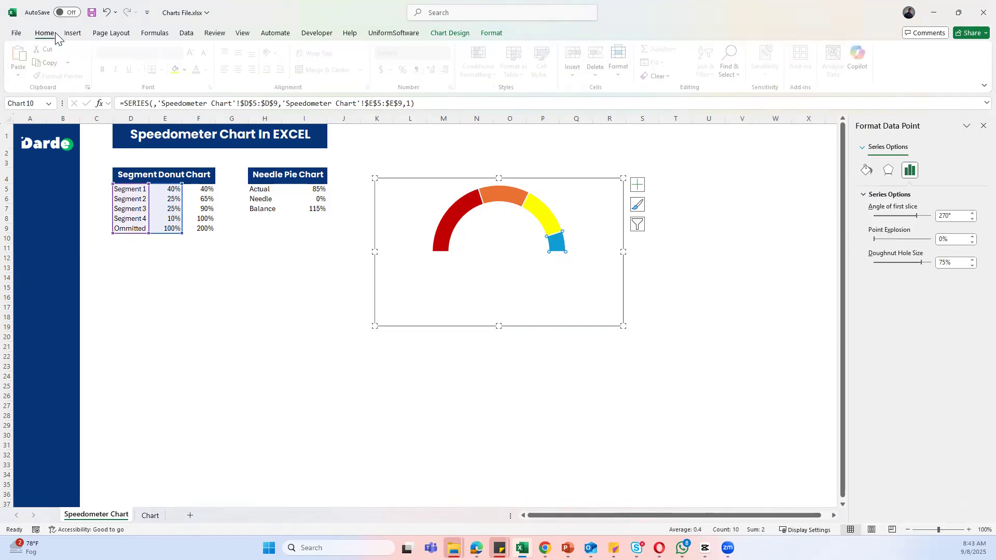
left_click(187, 70)
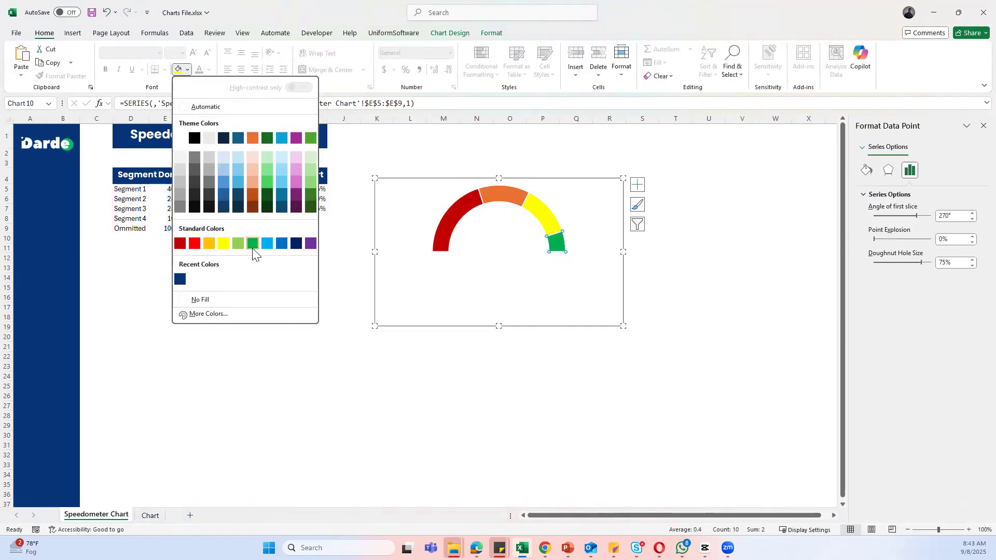
left_click(253, 241)
left_click(790, 374)
Examine the Actual and Needle values in the Needle Pie Chart table and the formula behind Balance
left_click(256, 350)
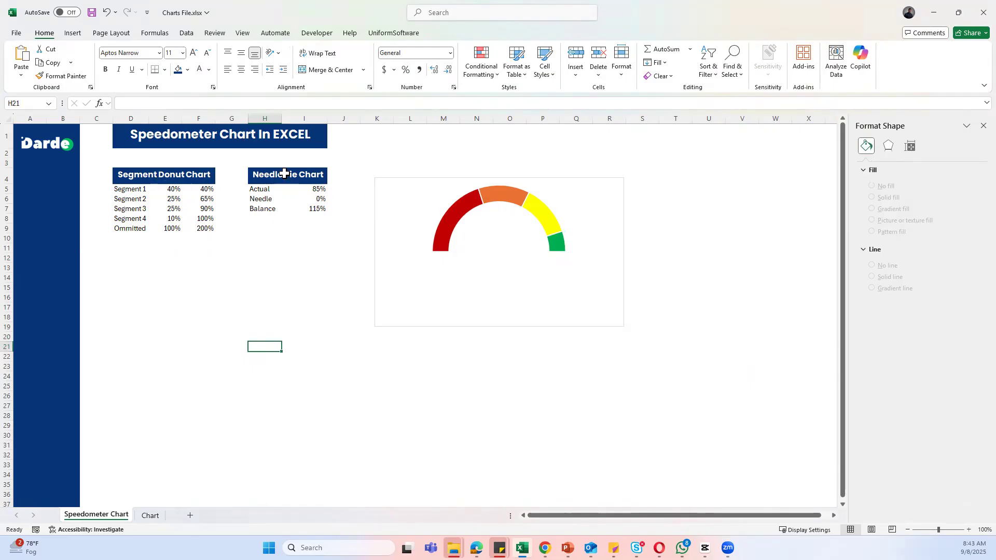
left_click(297, 257)
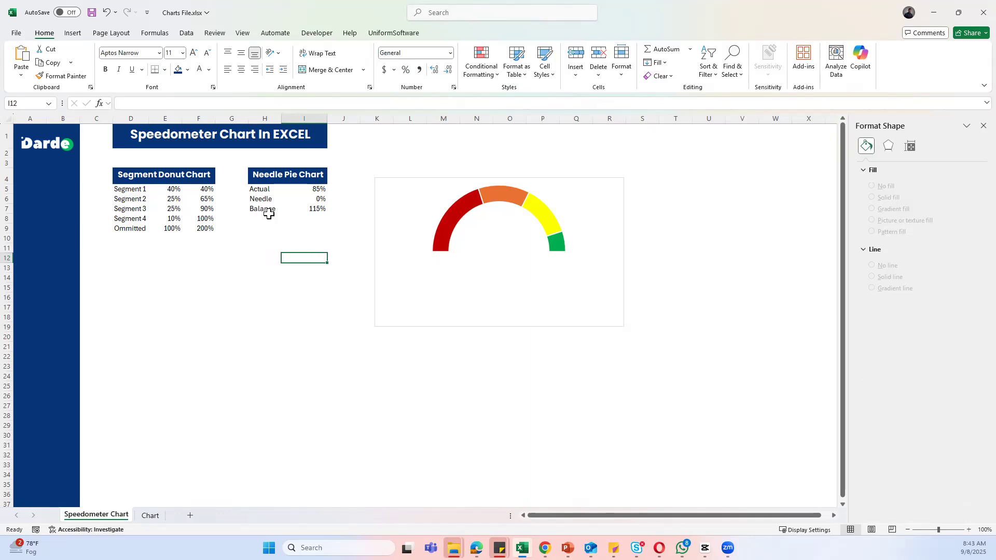
left_click(313, 190)
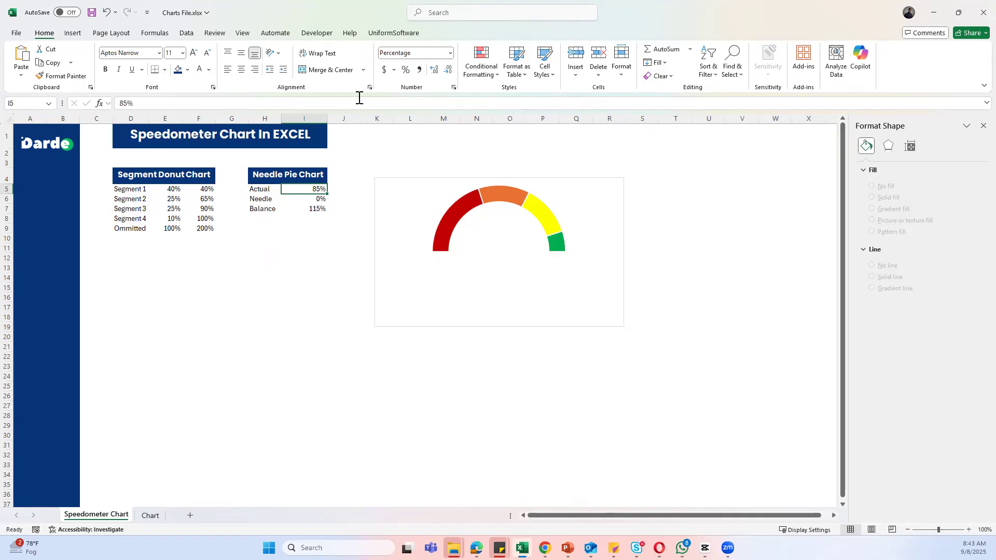
left_click_drag(270, 199, 309, 196)
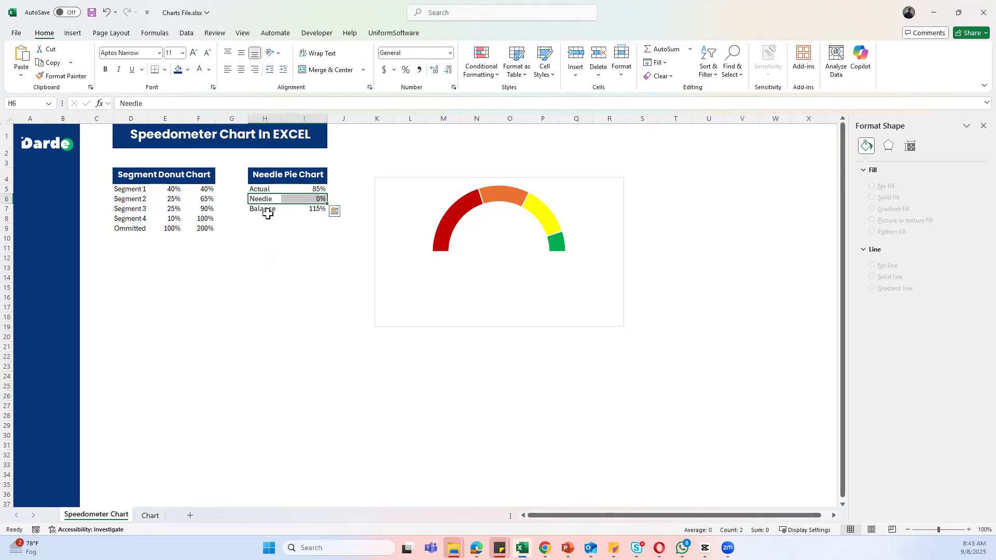
left_click_drag(260, 210, 306, 209)
left_click(311, 208)
left_click(195, 103)
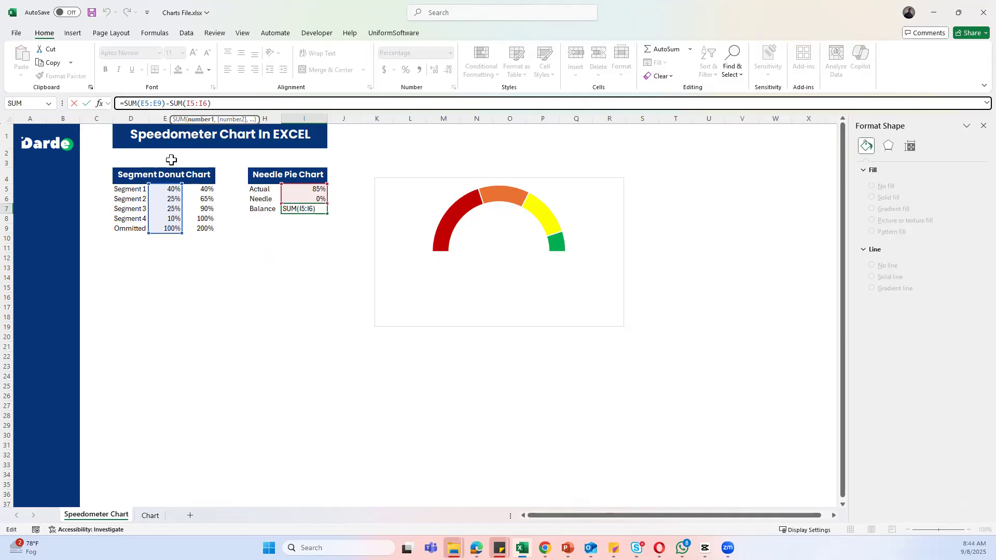
key("Return")
Insert a 2-D pie chart from the needle data in H5:I7 and place it below the data tables
left_click_drag(260, 190, 298, 208)
left_click(72, 34)
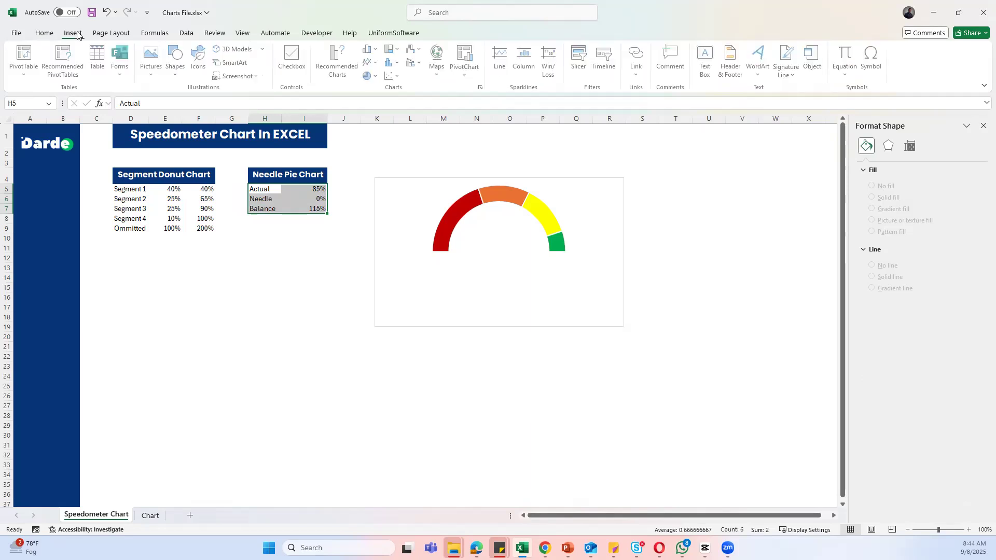
left_click(373, 76)
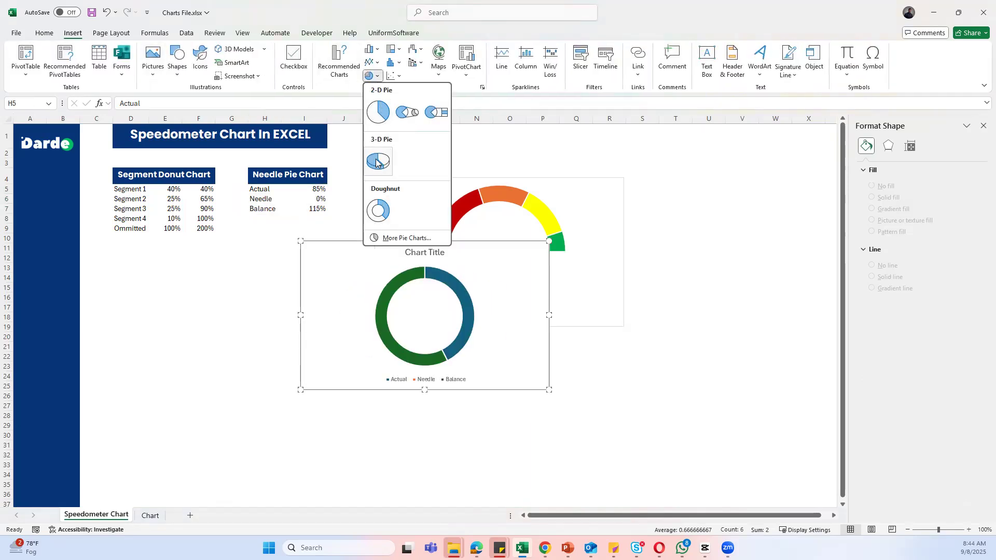
left_click(379, 115)
left_click_drag(344, 245, 191, 288)
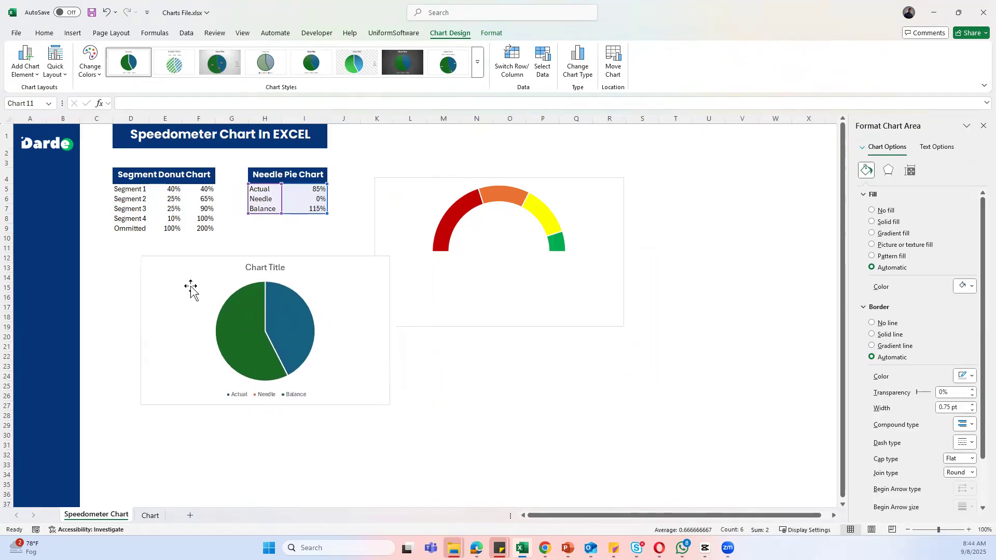
Set the Needle value in I6 of the Needle Pie Chart table to 5%
left_click(311, 199)
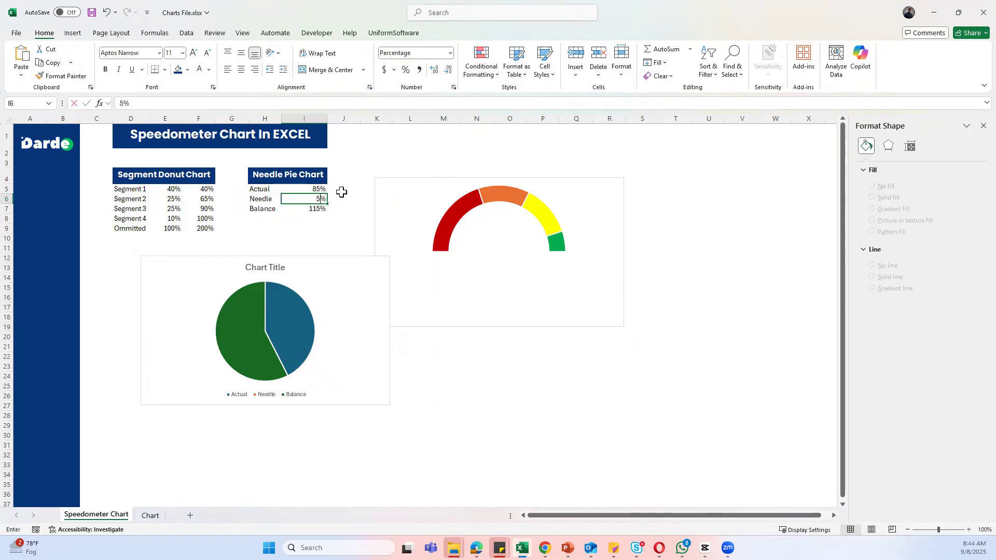
type("5")
key("Return")
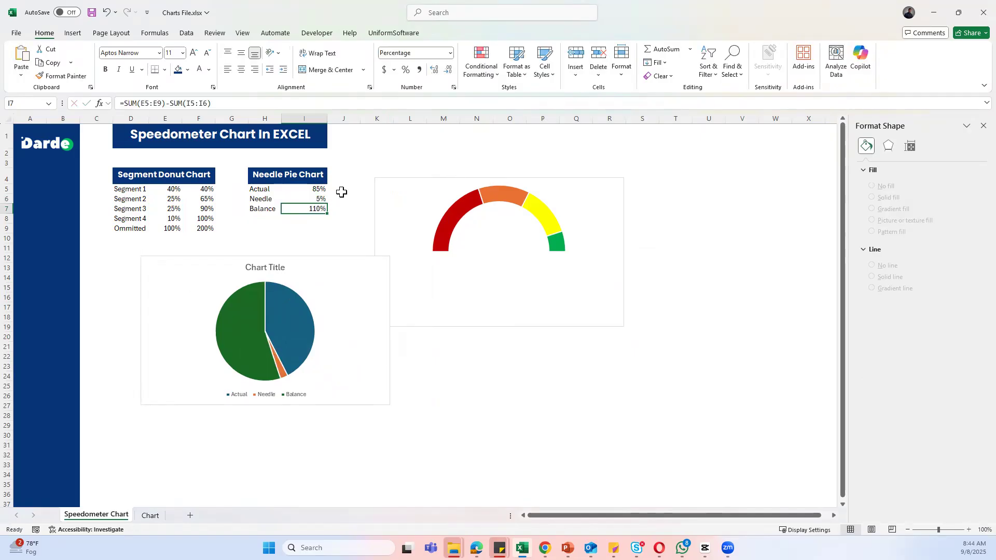
Remove the outline from all slices of the needle pie chart
left_click(280, 368)
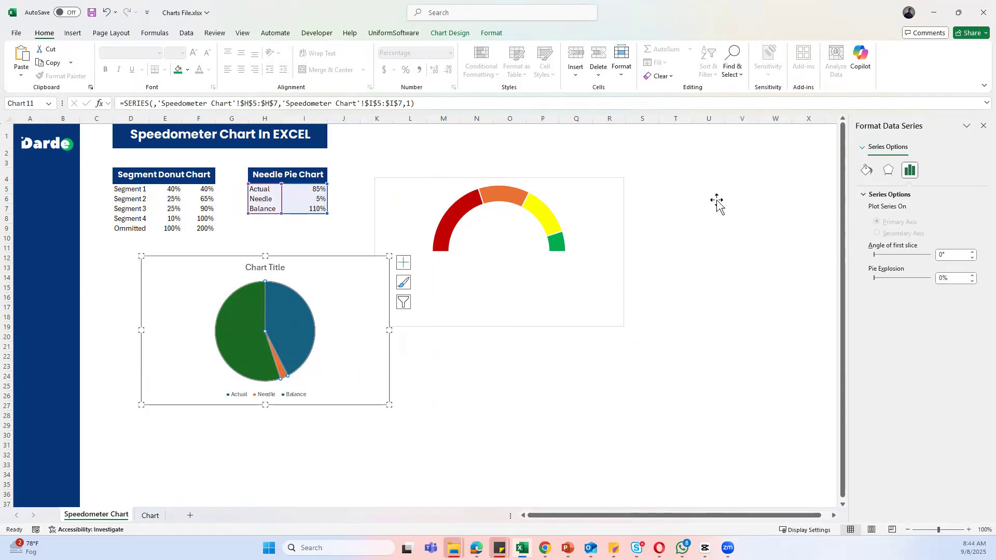
left_click(491, 33)
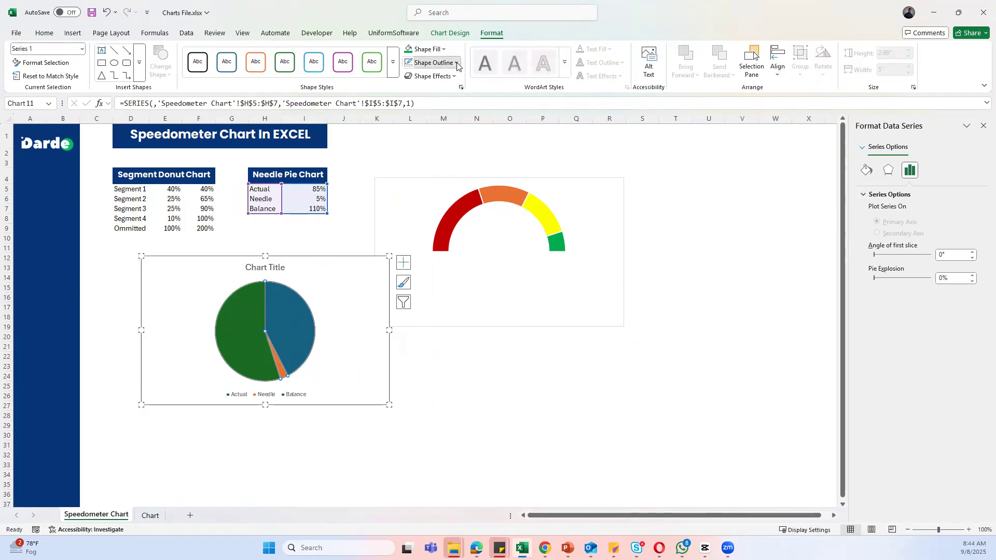
left_click(455, 64)
left_click(410, 131)
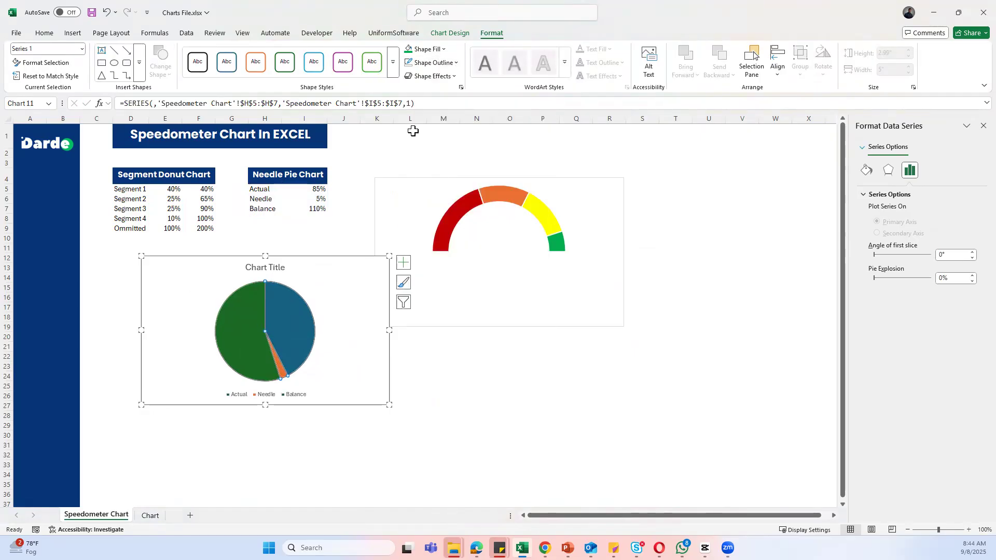
left_click(294, 384)
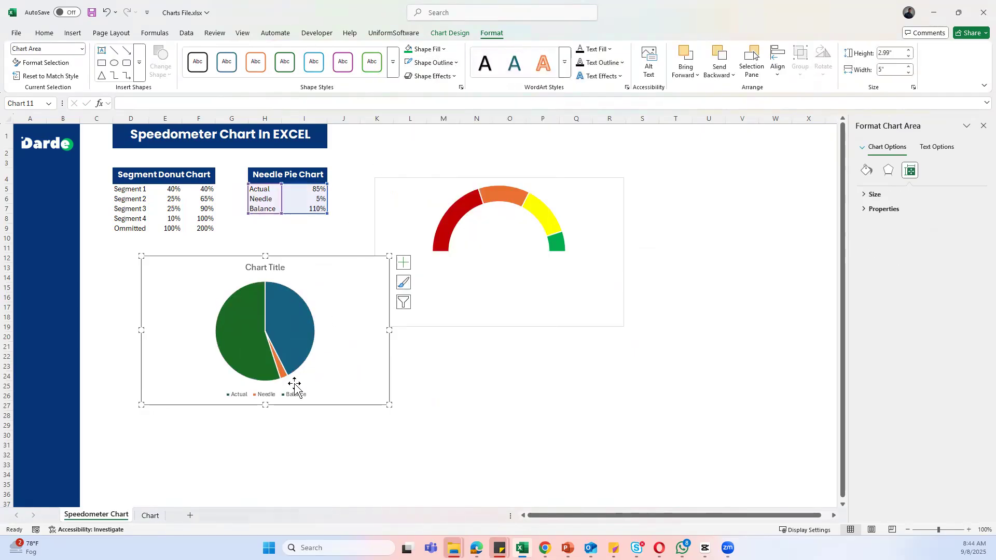
left_click(304, 325)
left_click(437, 63)
left_click(429, 295)
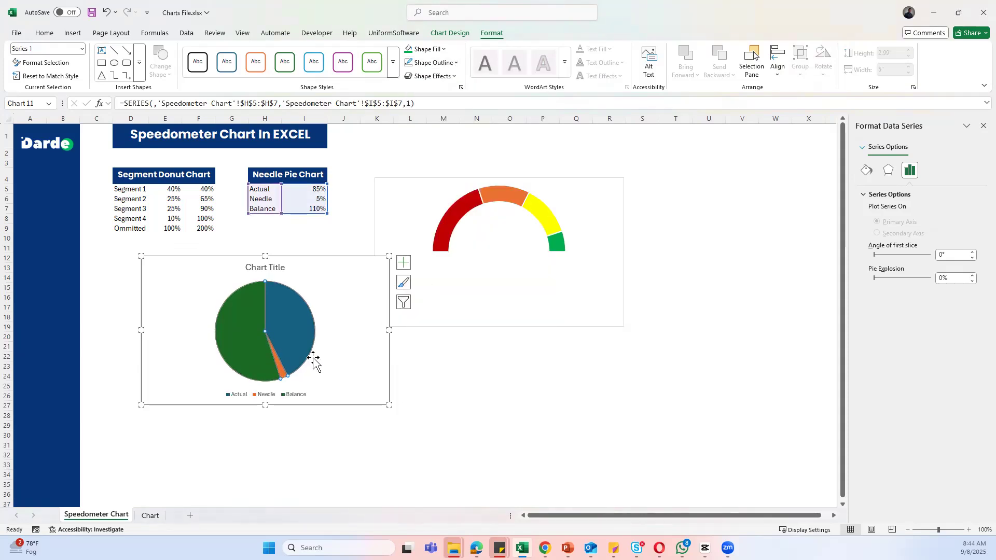
Give only the pie's Needle slice an automatic black outline with a 3 pt weight and deselect the chart
left_click(313, 353)
left_click(278, 368)
left_click(278, 370)
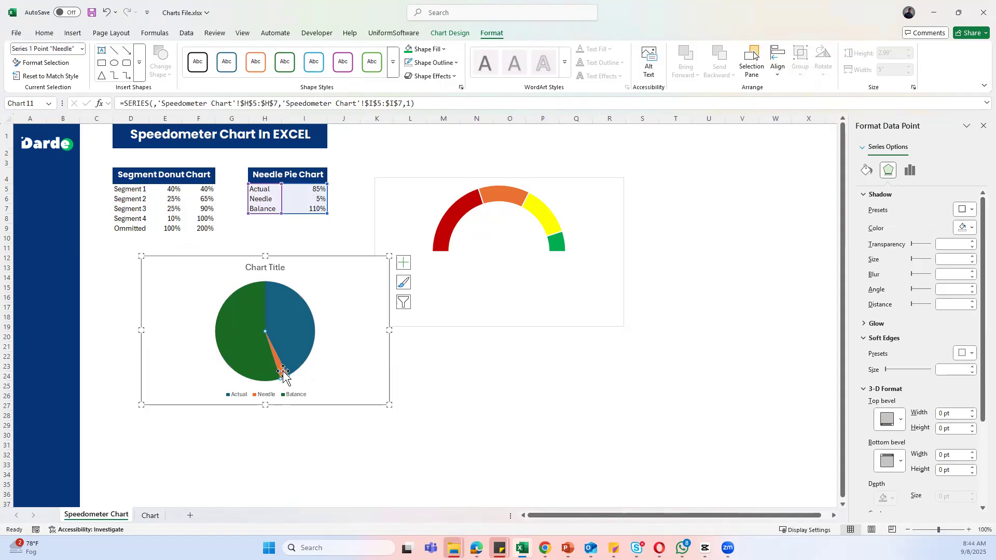
left_click(280, 368)
left_click(441, 62)
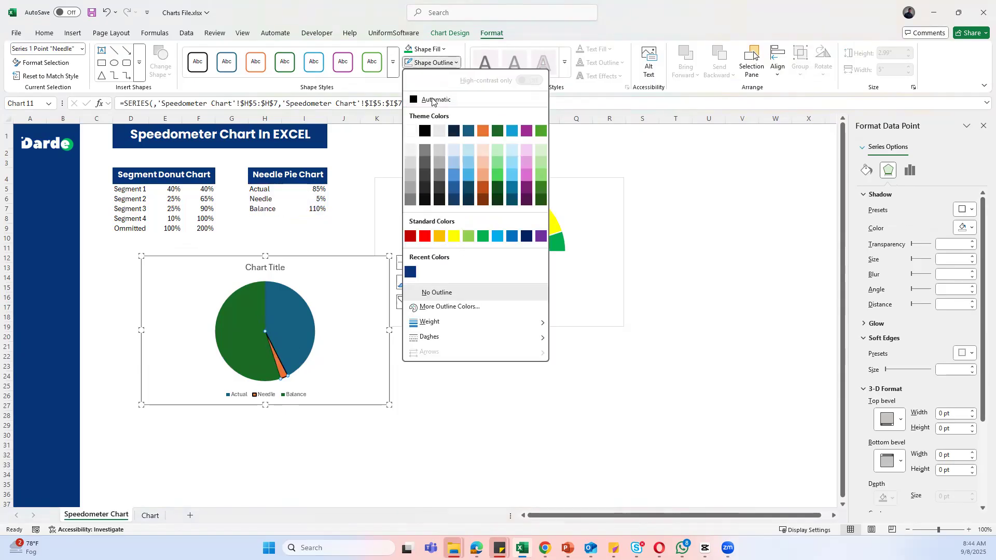
left_click(415, 101)
left_click(454, 64)
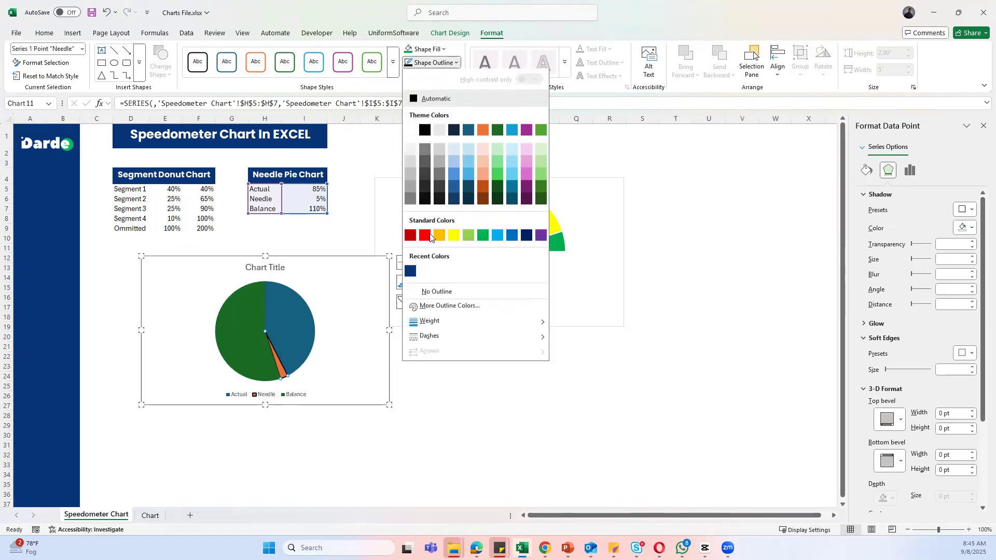
mouse_move(428, 322)
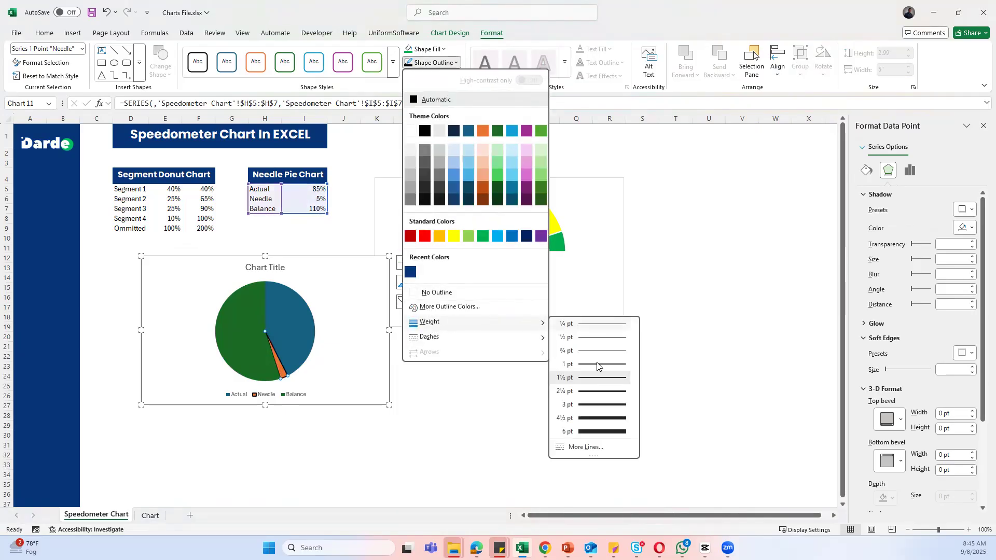
left_click(604, 406)
left_click(362, 465)
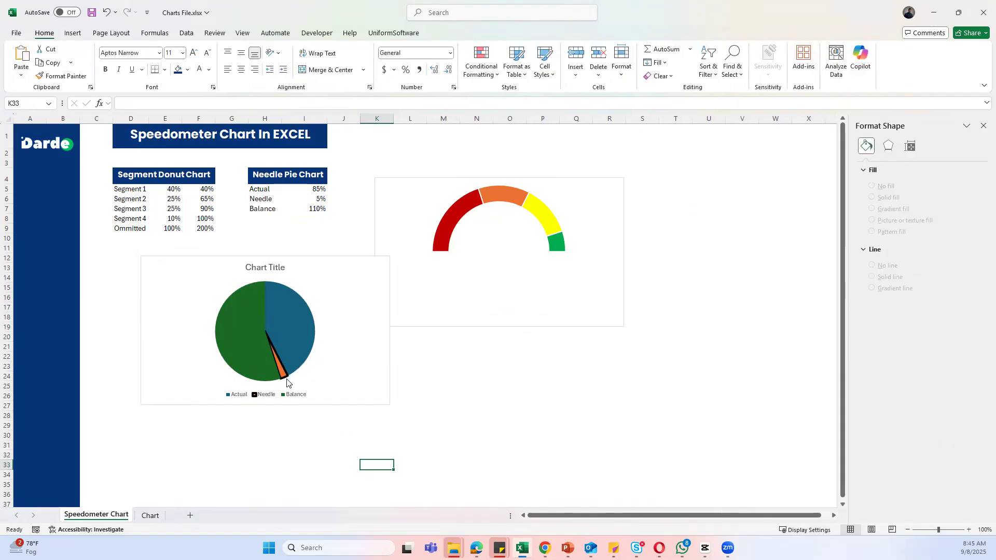
Set the Needle value in I6 to 0%
left_click(318, 198)
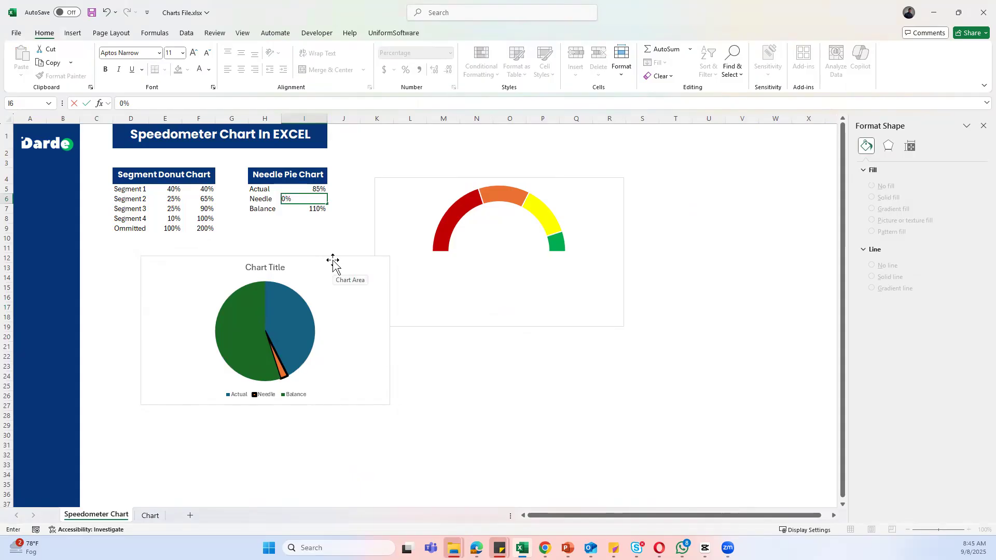
type("0")
key("Return")
left_click(343, 425)
Copy the needle pie chart into the segment doughnut chart and delete the original pie chart
left_click(214, 293)
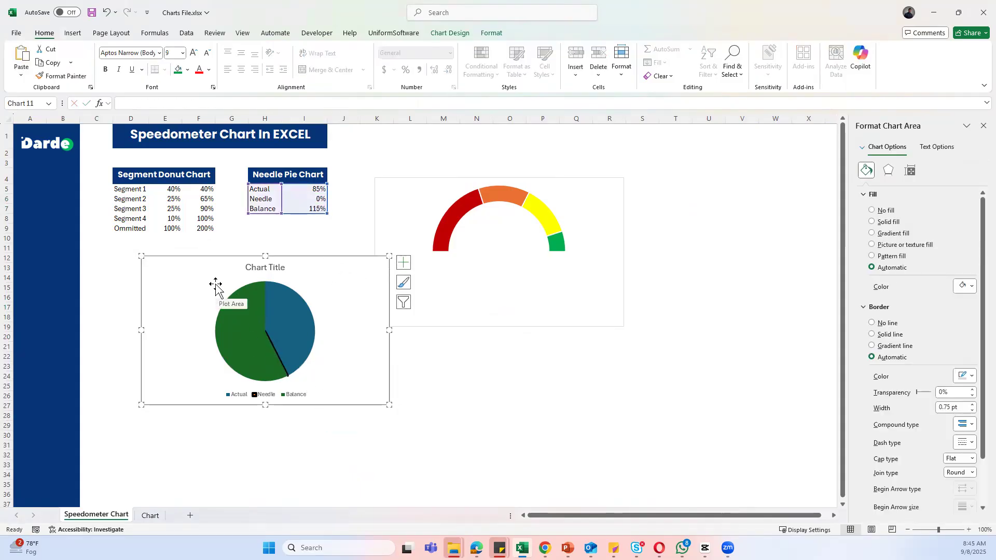
left_click(395, 199)
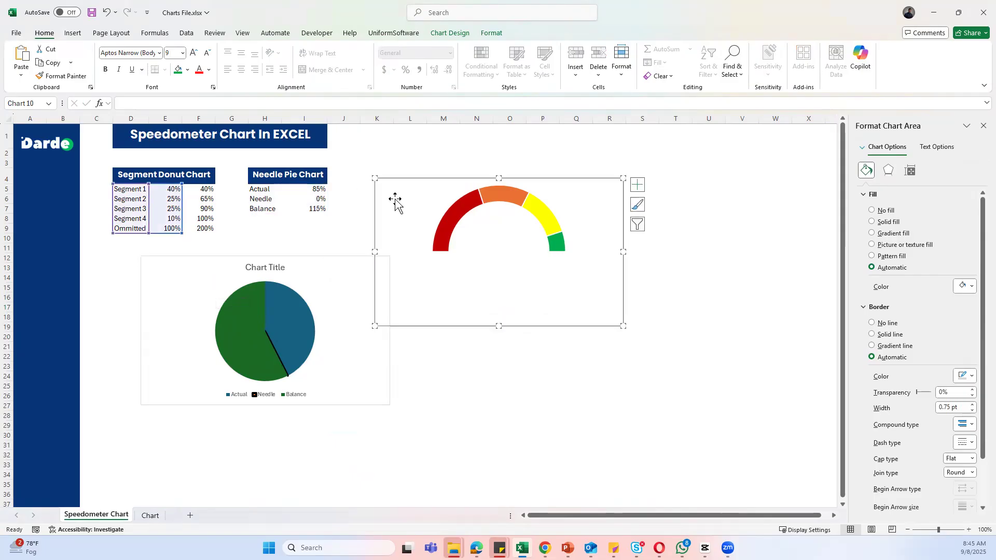
key("ctrl+v")
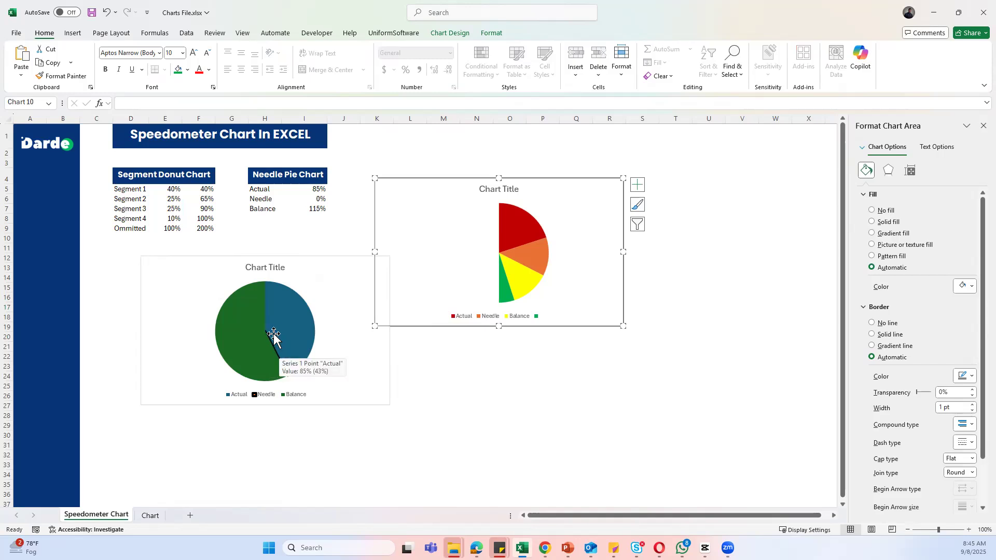
left_click(377, 368)
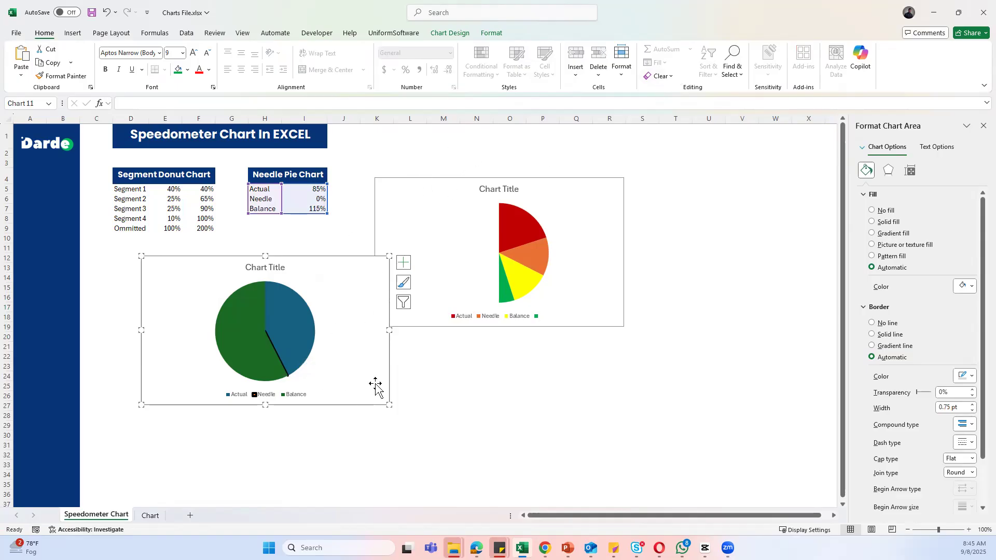
key("Delete")
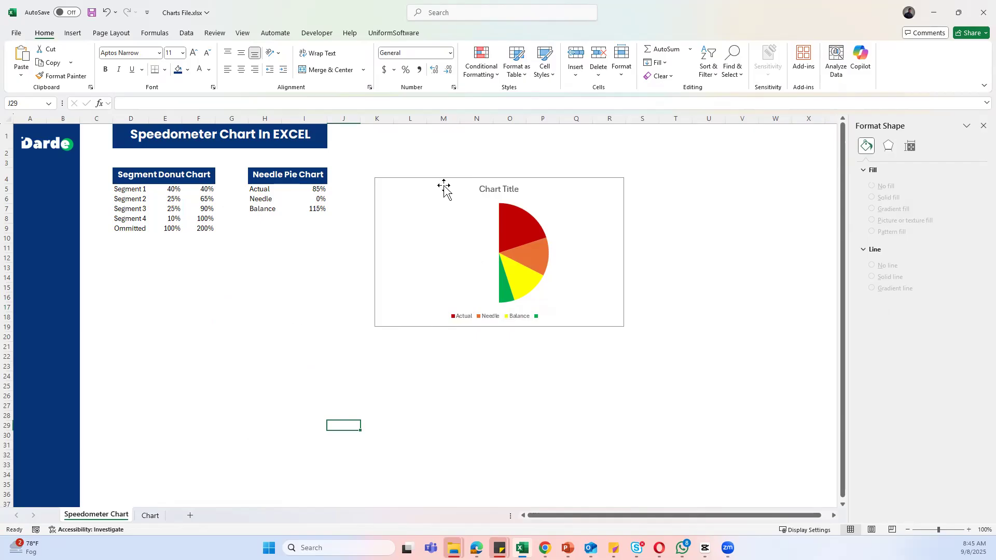
Start changing the merged chart to a combo type and set Series2 to Doughnut
left_click(435, 216)
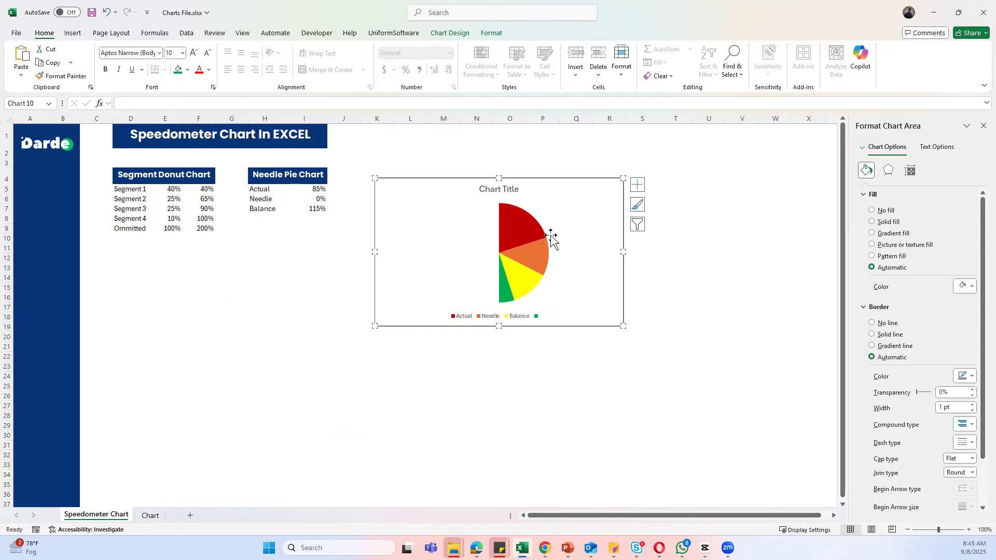
right_click(533, 207)
key("Escape")
left_click(573, 191)
right_click(573, 189)
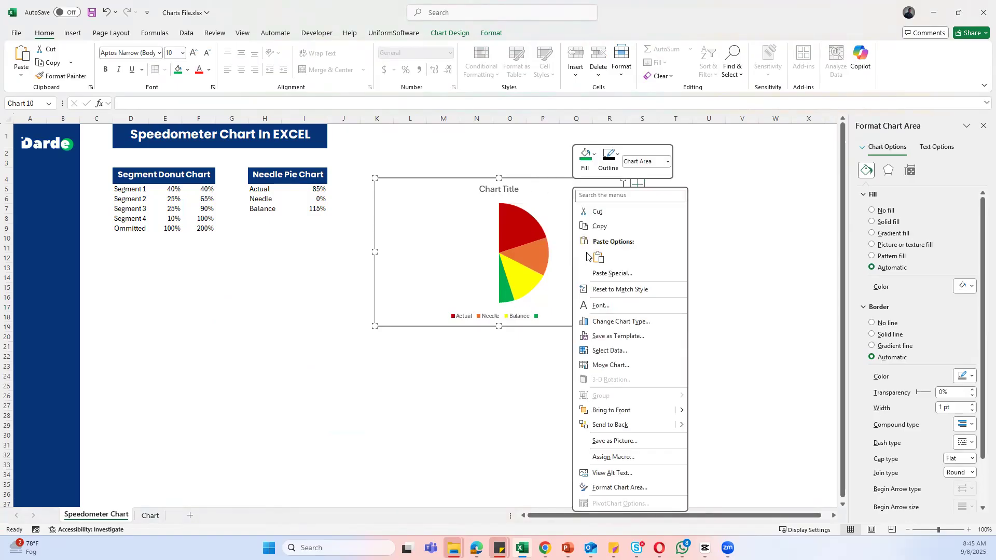
left_click(620, 321)
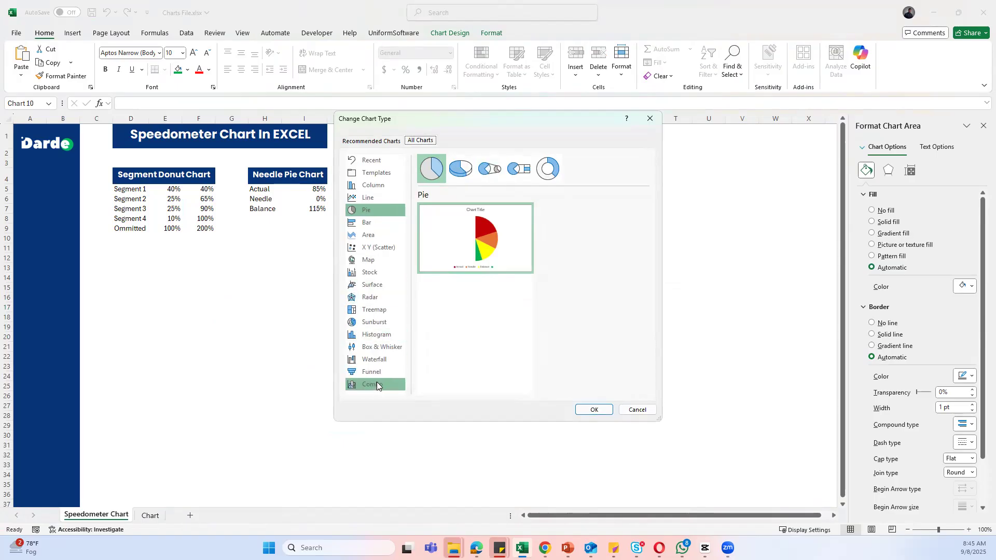
left_click(377, 386)
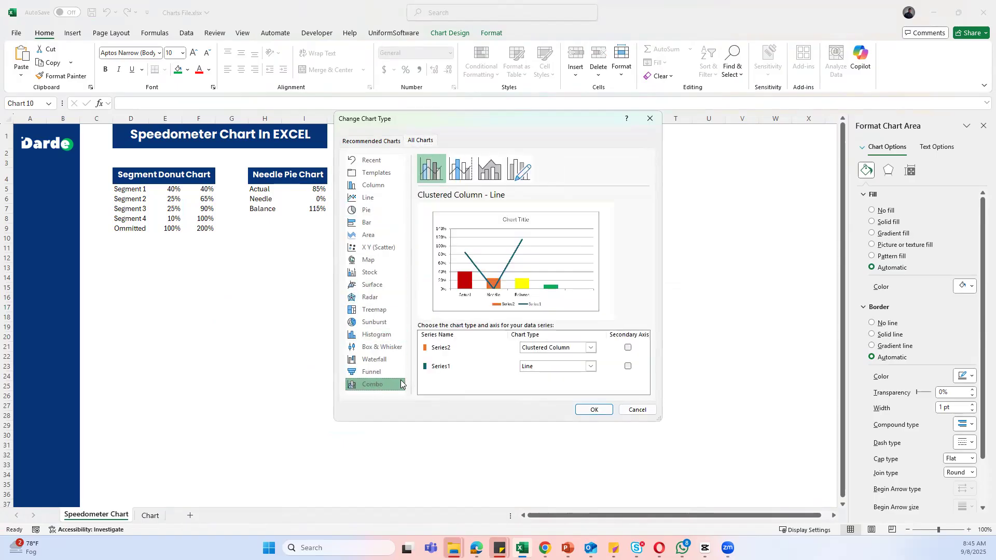
left_click(589, 352)
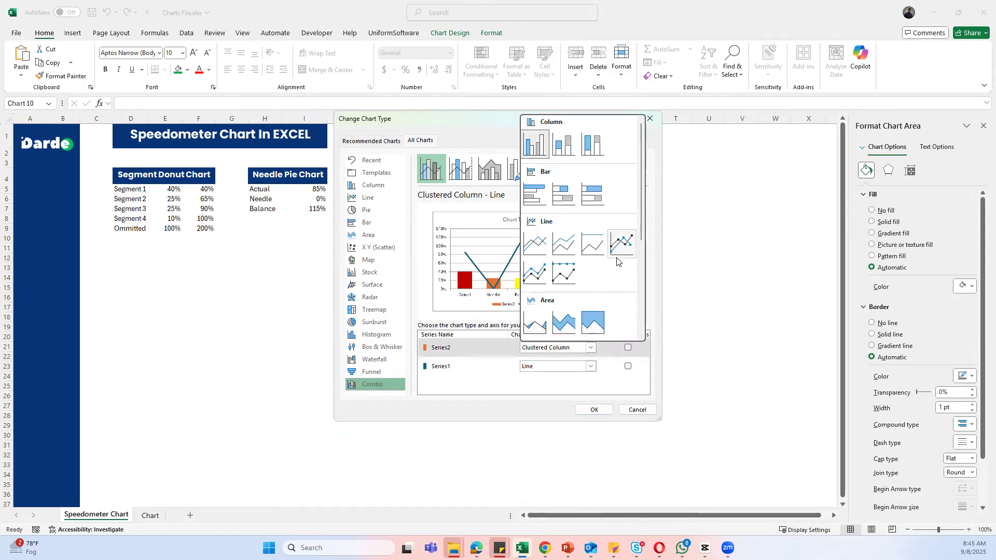
scroll(617, 262, "down", 3)
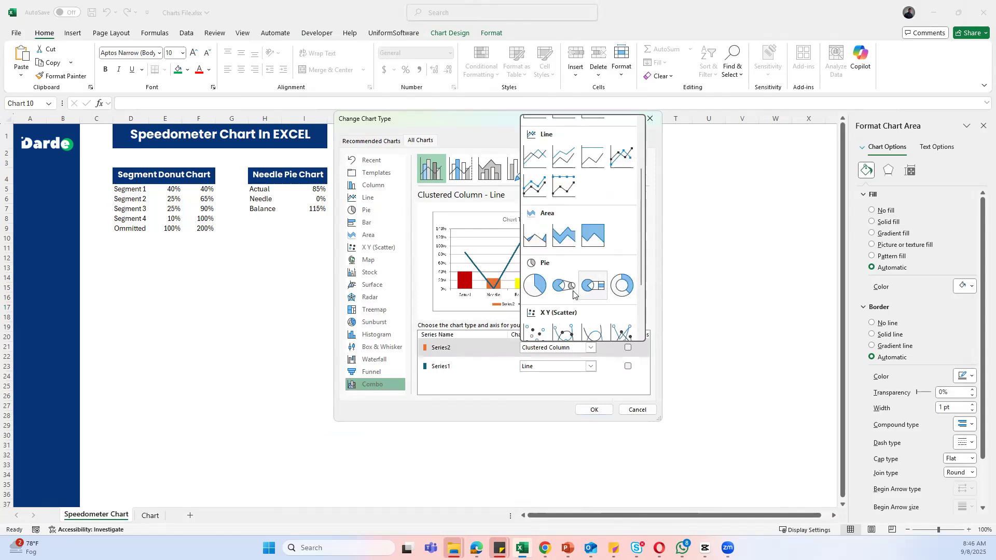
left_click(624, 288)
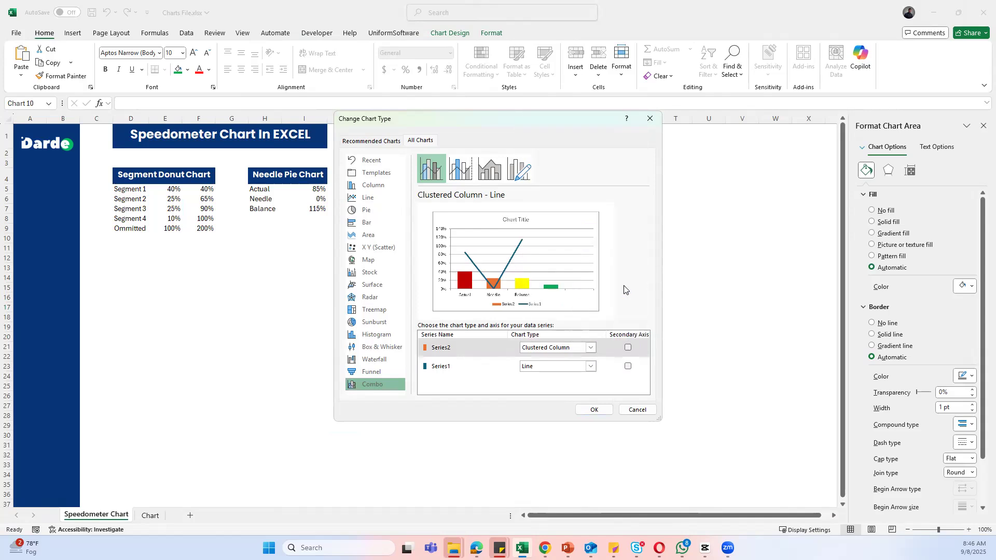
Set Series1 to Pie on the secondary axis and apply the custom combination
left_click(590, 366)
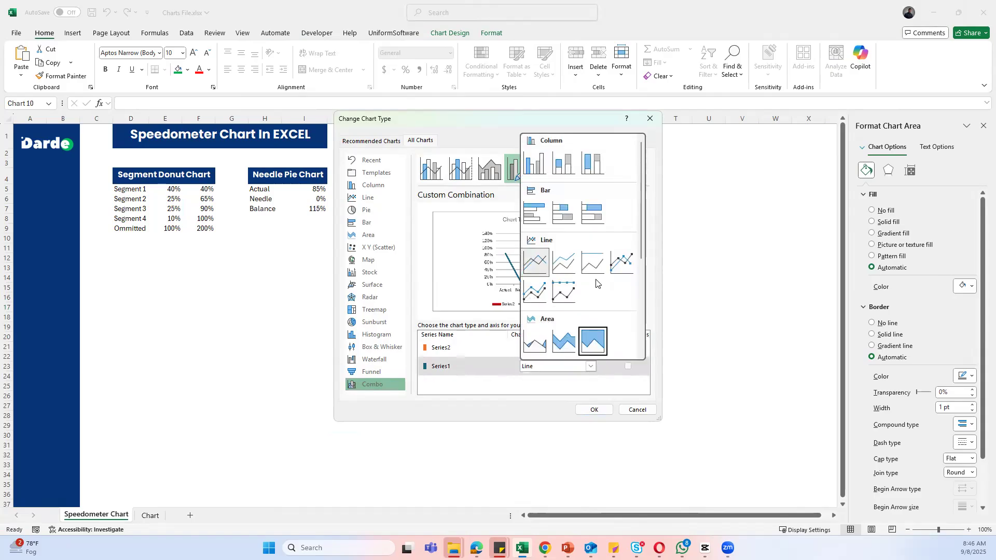
scroll(595, 284, "down", 2)
left_click(533, 307)
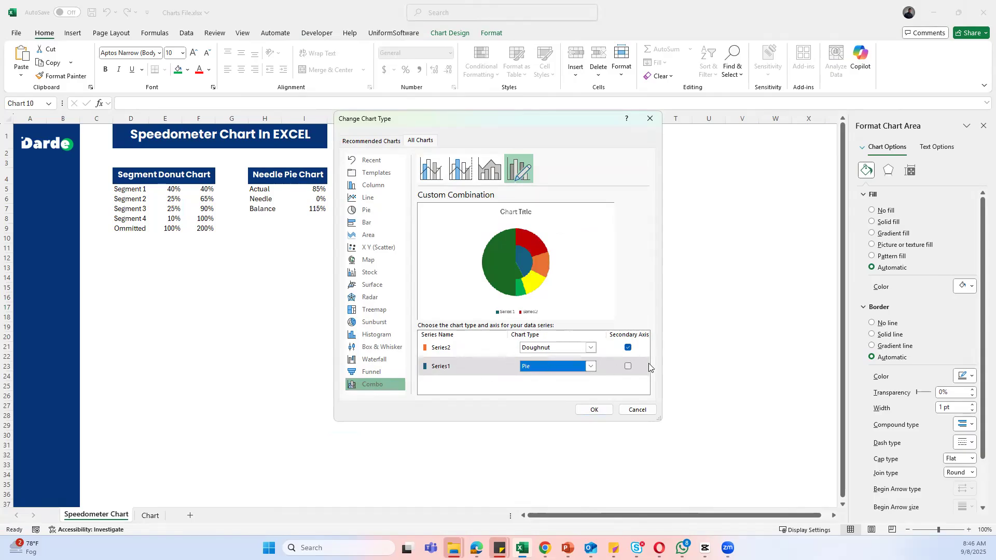
left_click(628, 367)
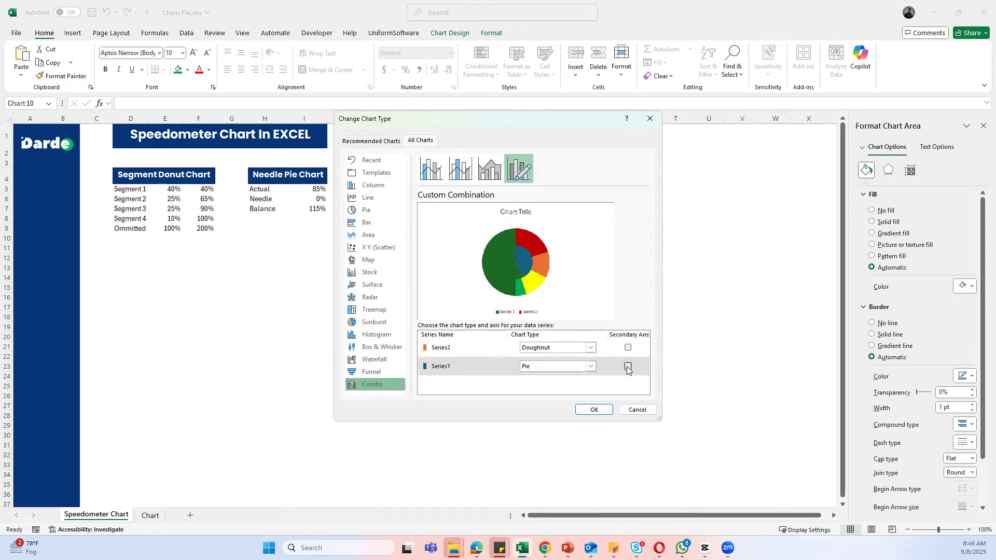
left_click(628, 367)
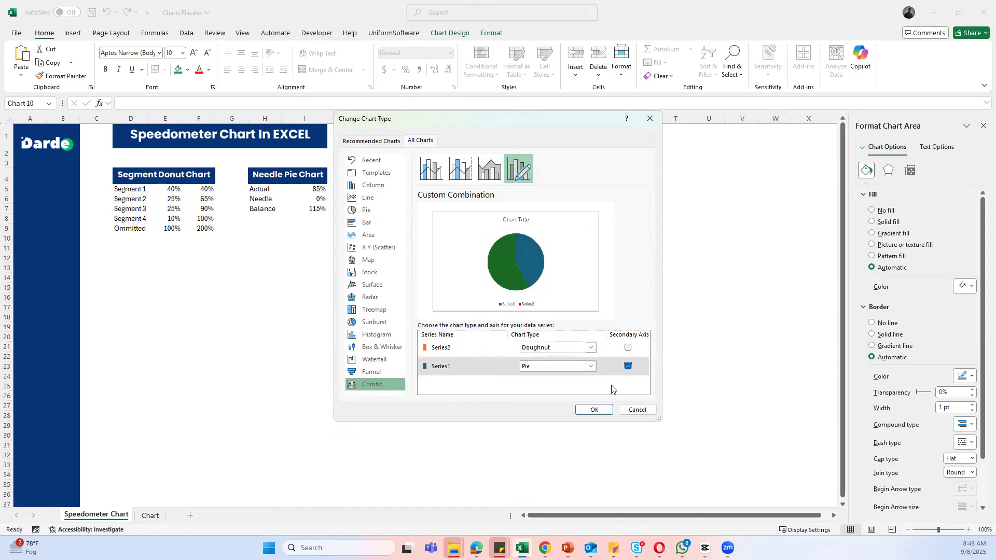
left_click(595, 411)
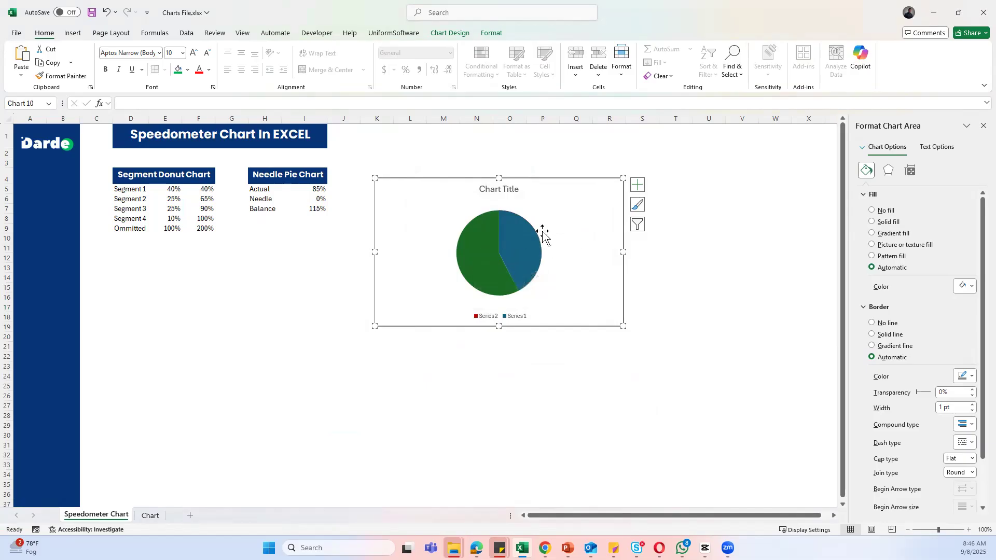
left_click(50, 106)
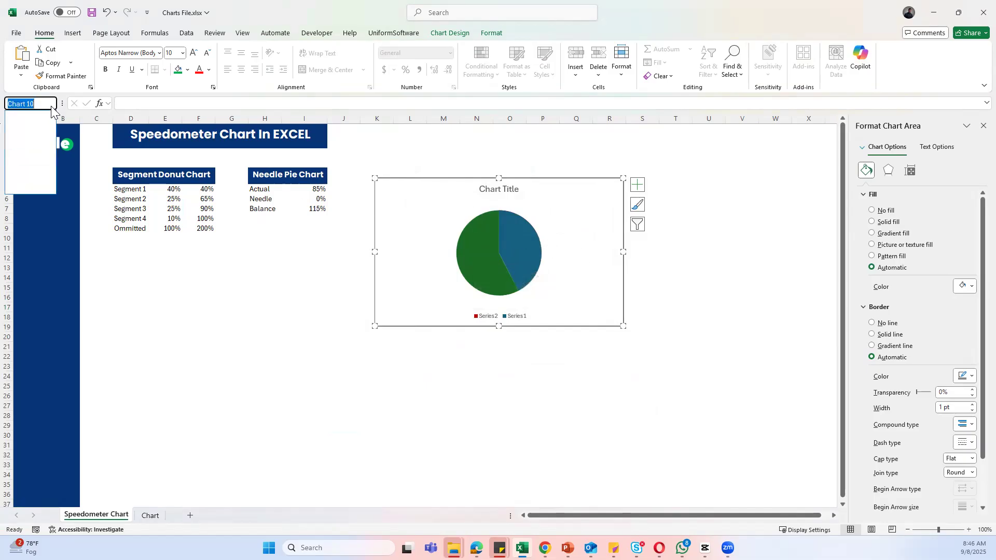
left_click(460, 229)
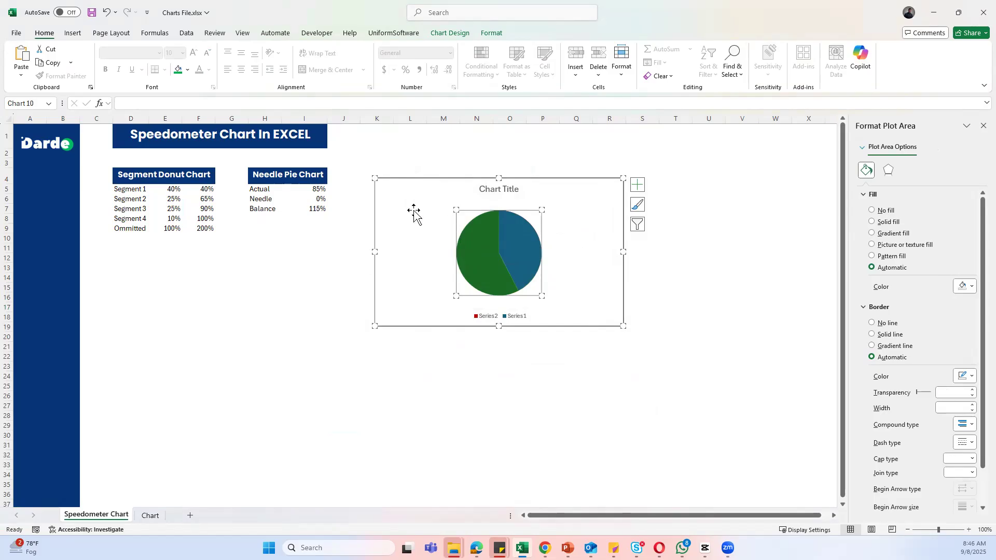
left_click(49, 103)
left_click(538, 236)
left_click(522, 237)
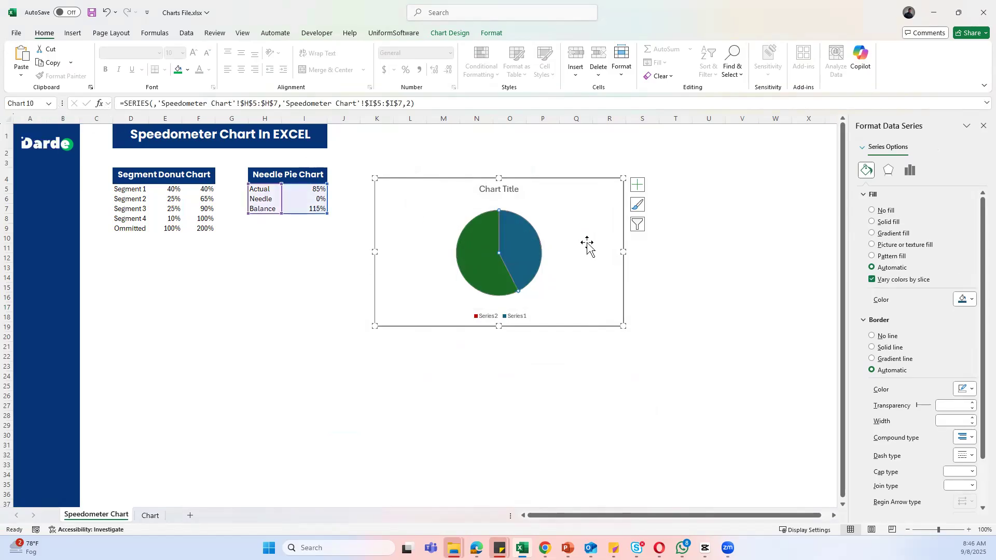
left_click(586, 244)
Set the pie series' angle of first slice to 270°
left_click(523, 249)
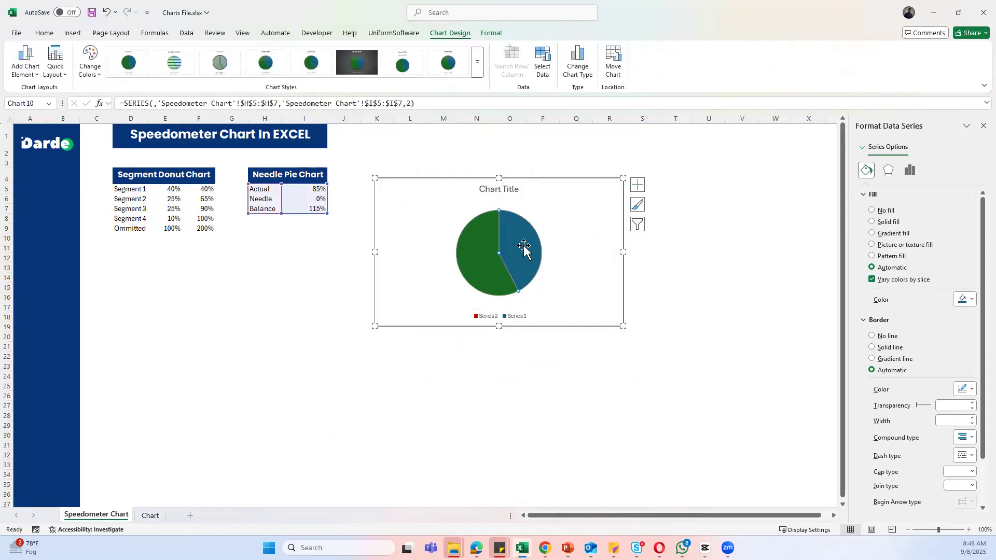
left_click(910, 171)
left_click(943, 254)
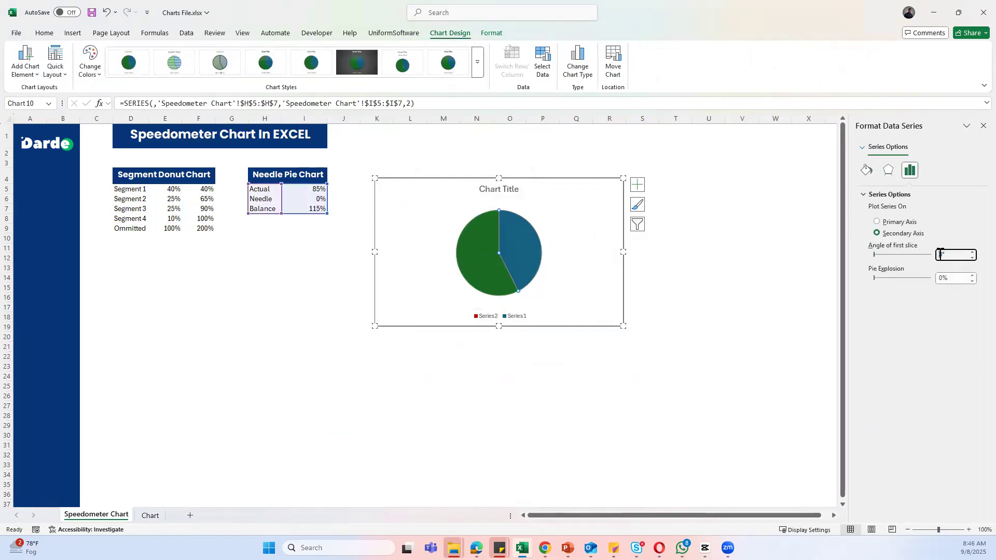
type("27")
key("Return")
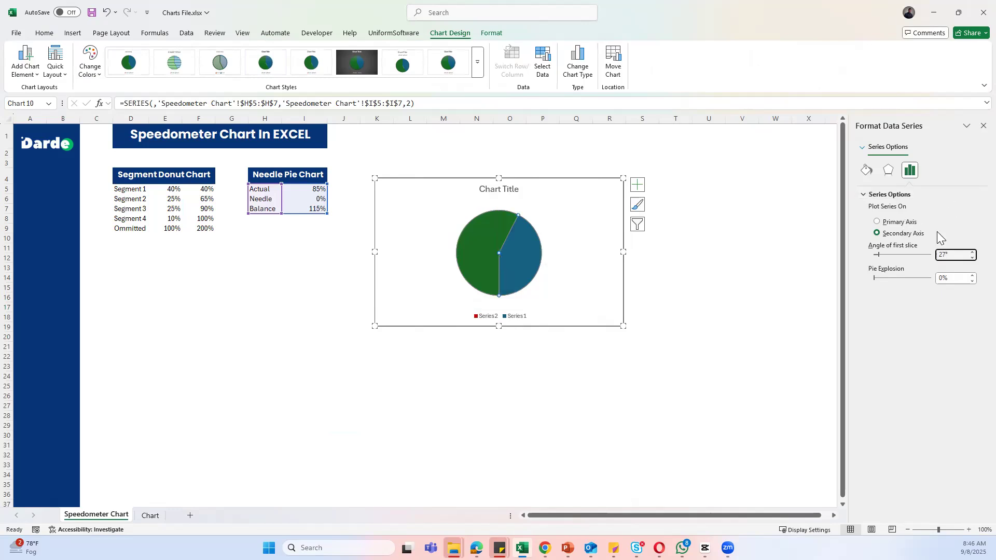
key("Return")
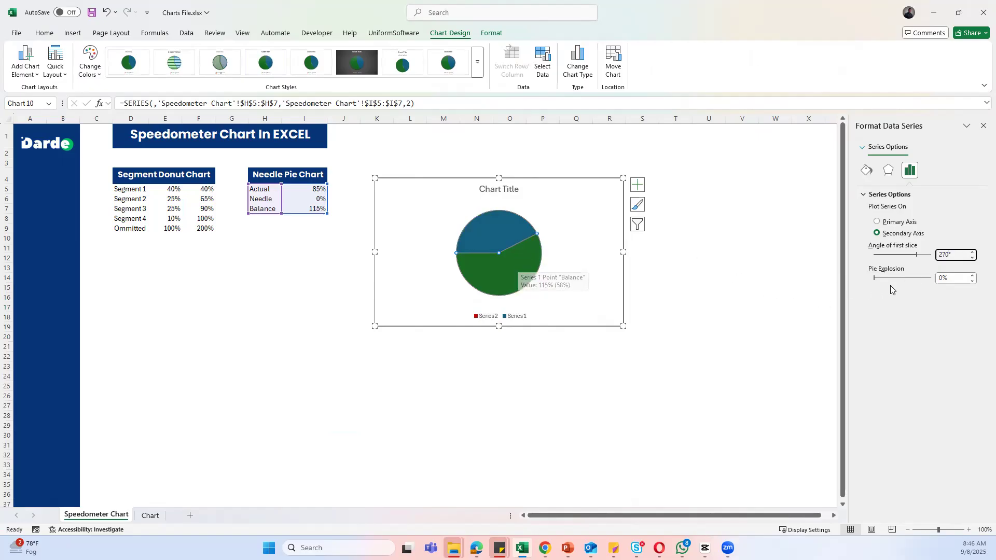
Set the pie explosion to 100% to expose the doughnut series underneath
left_click(940, 280)
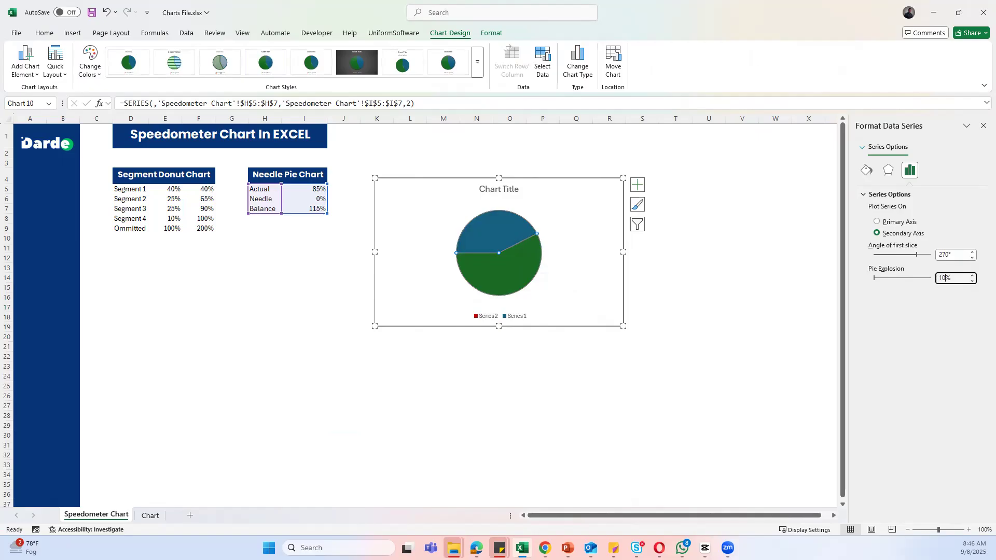
type("10")
key("Return")
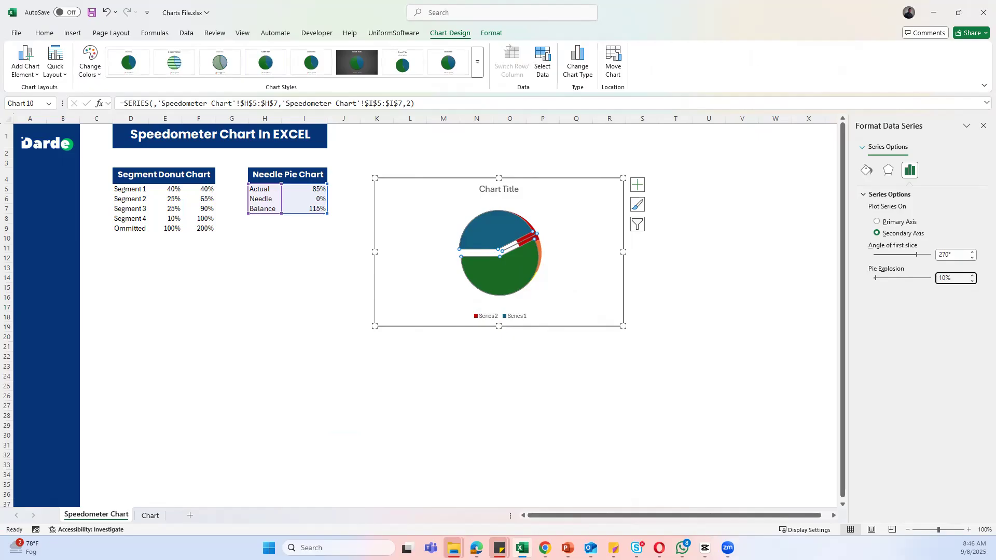
type("100")
key("Return")
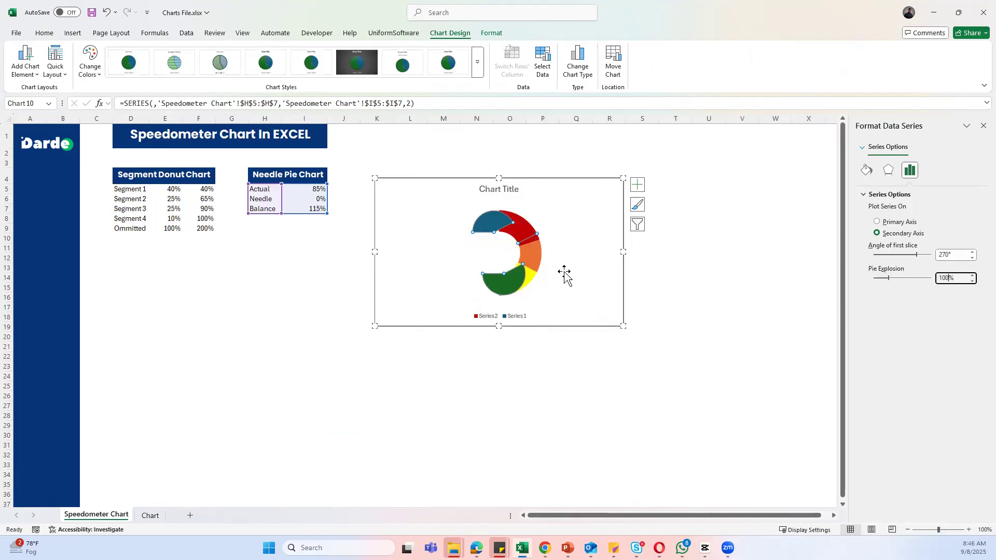
Set the doughnut series' angle of first slice to 270°
left_click(534, 252)
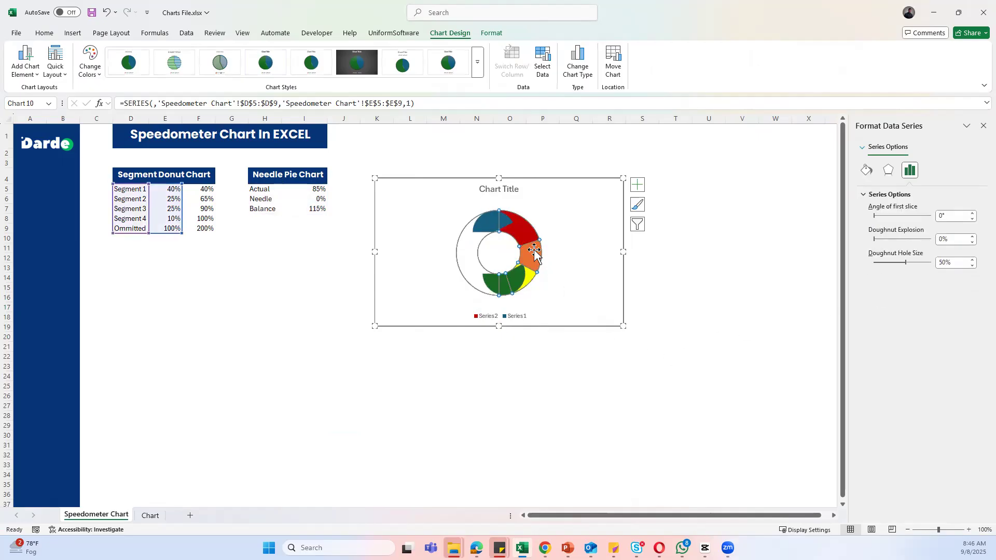
left_click(941, 217)
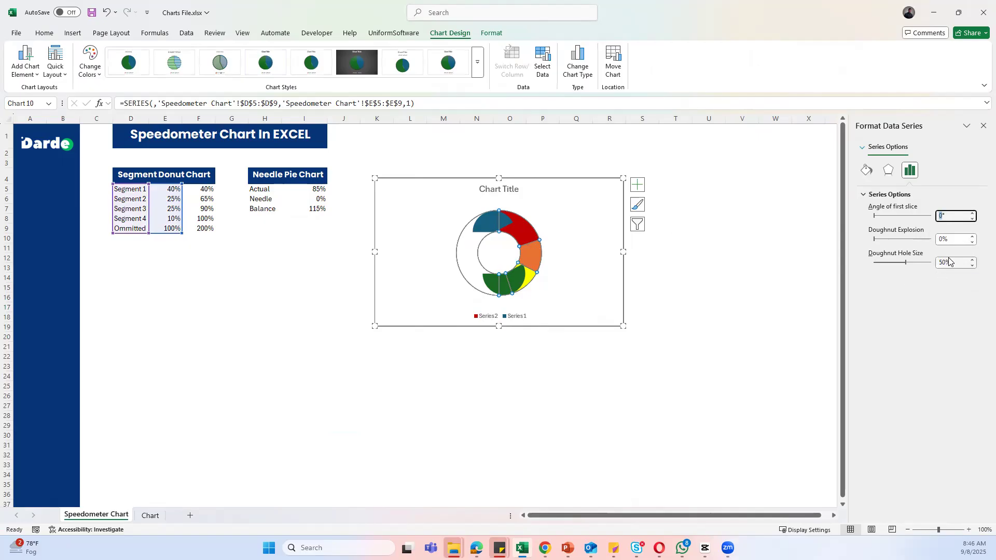
type("270")
key("Return")
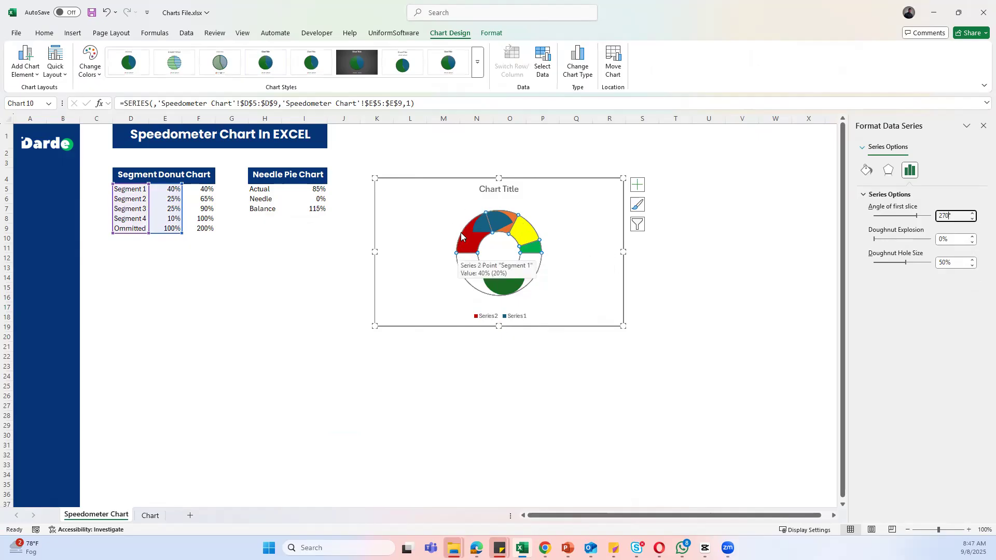
left_click(577, 240)
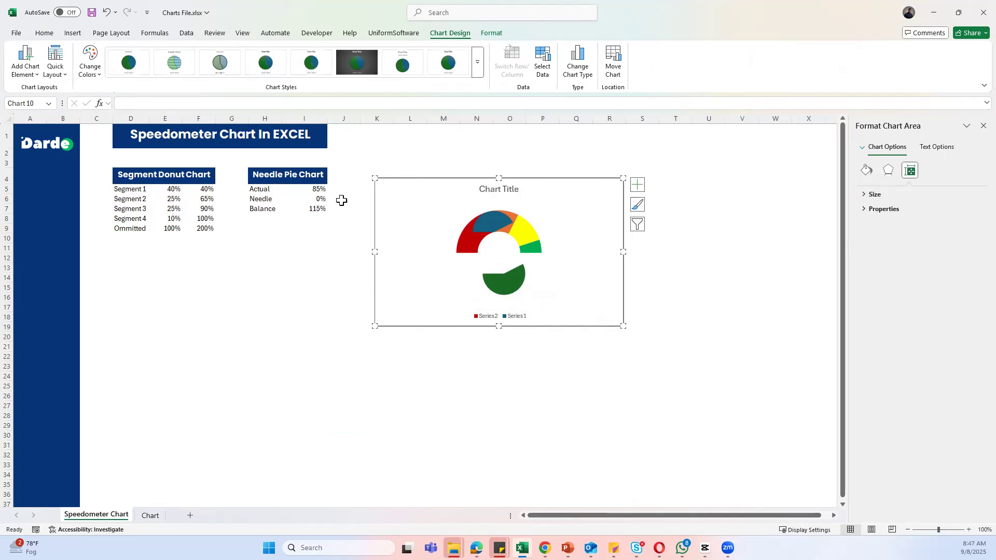
Set the pie series' explosion back to 0%
left_click(319, 200)
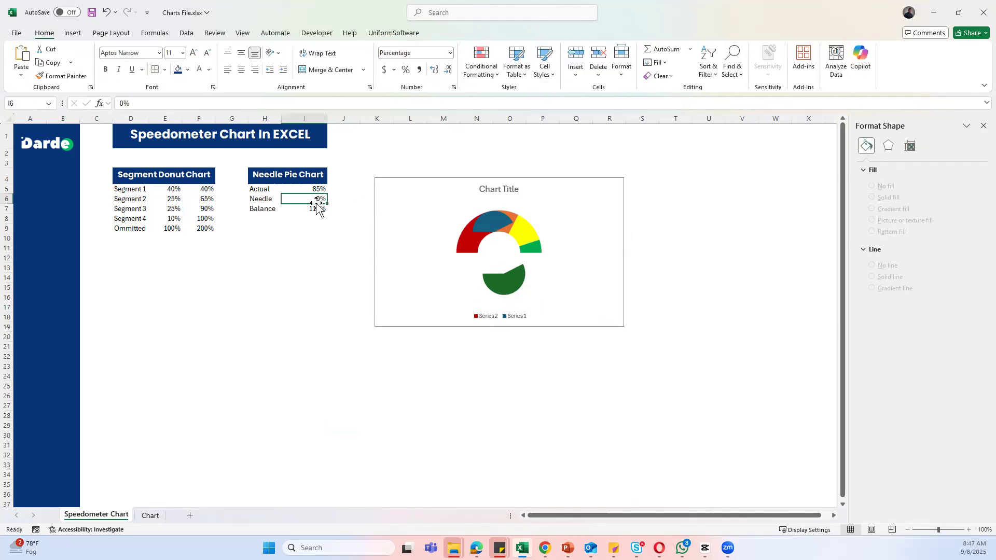
left_click(499, 289)
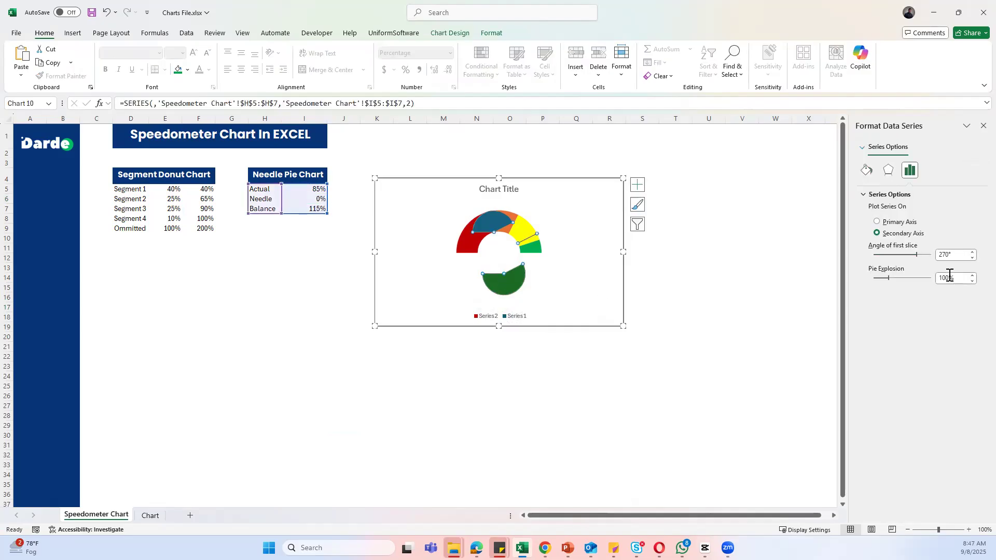
double_click(946, 277)
key("Return")
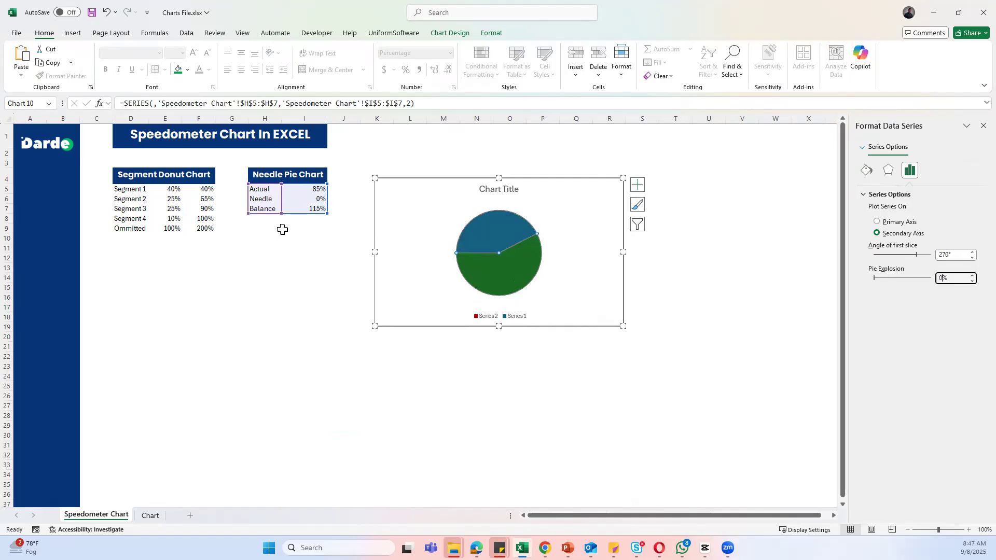
left_click(476, 235)
left_click(304, 200)
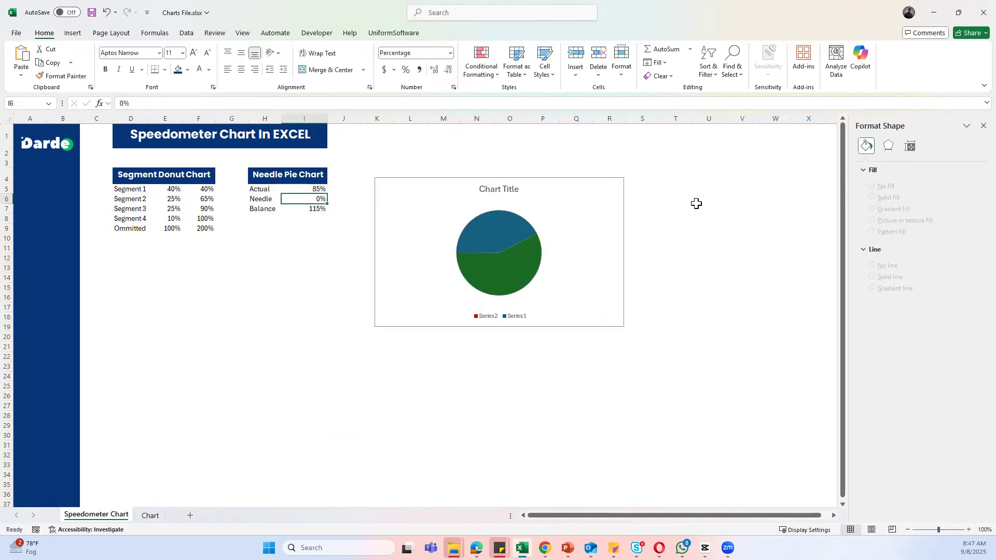
Remove the fill from the Actual and Balance slices of the pie series
left_click(481, 224)
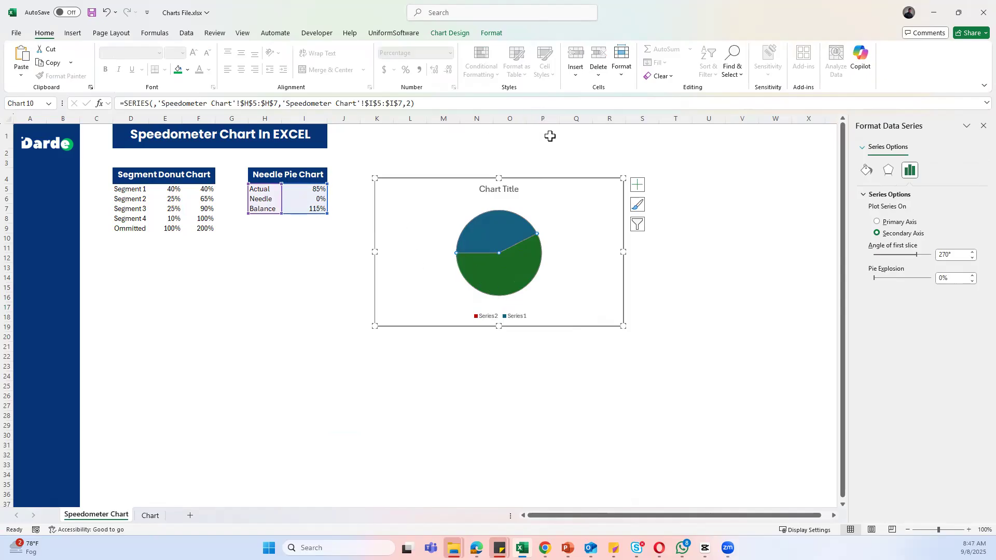
left_click(501, 228)
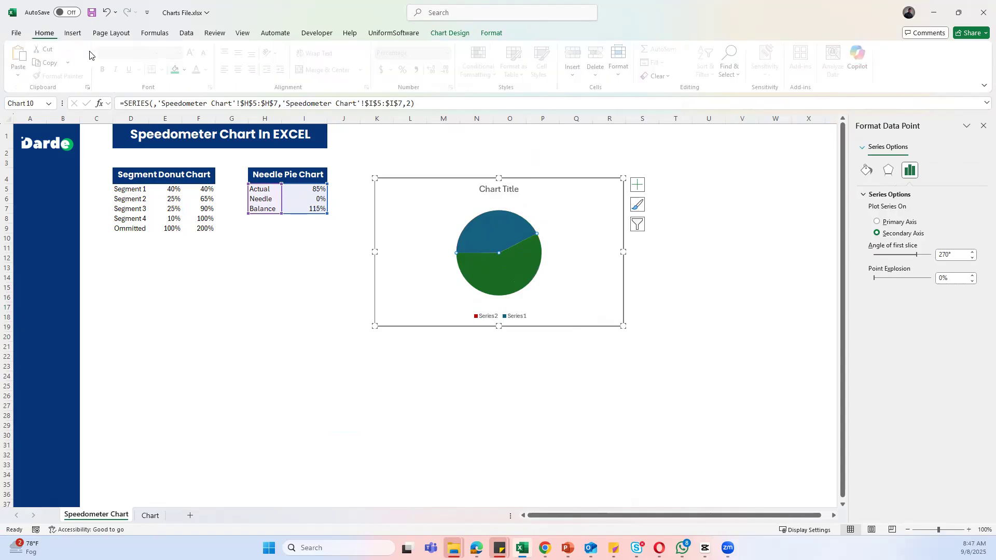
left_click(186, 70)
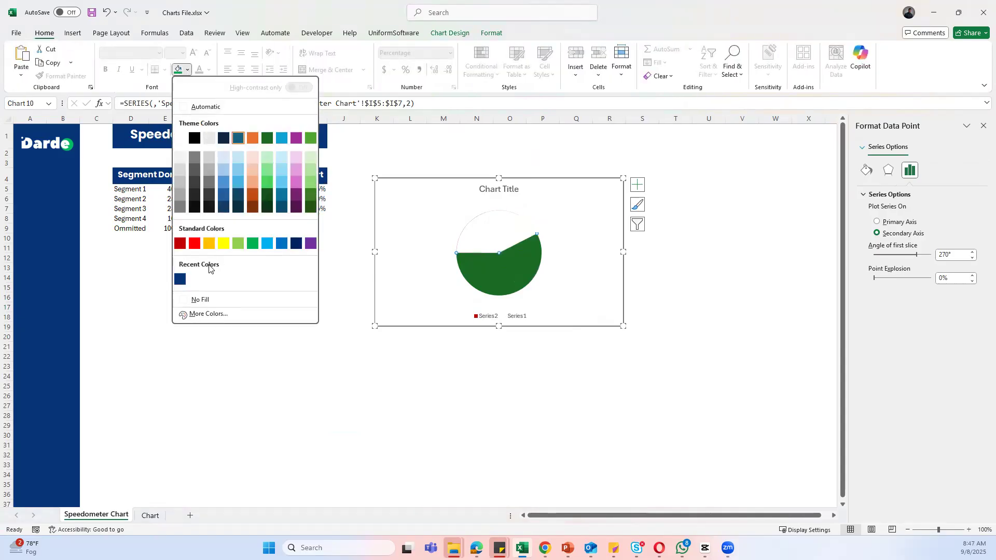
left_click(200, 300)
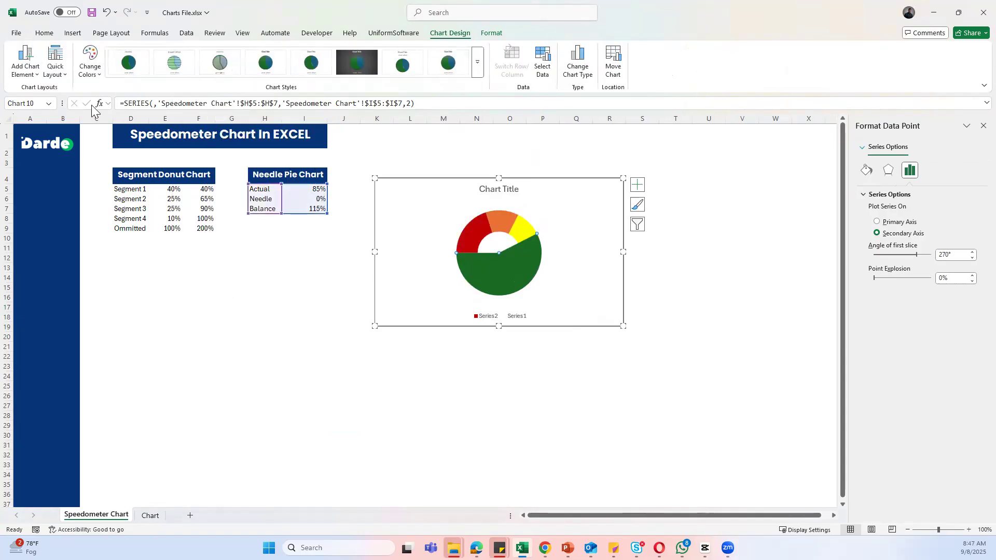
left_click(44, 33)
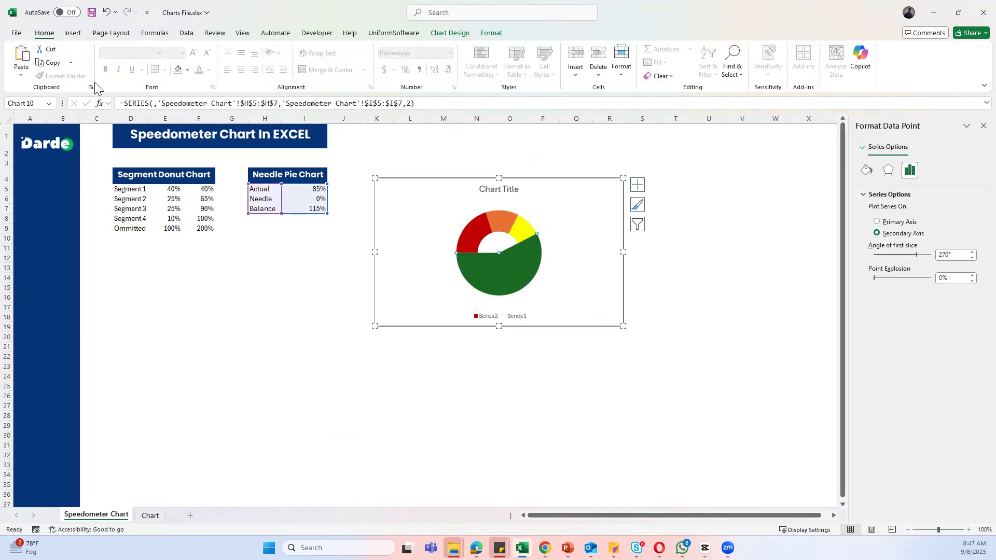
left_click(187, 70)
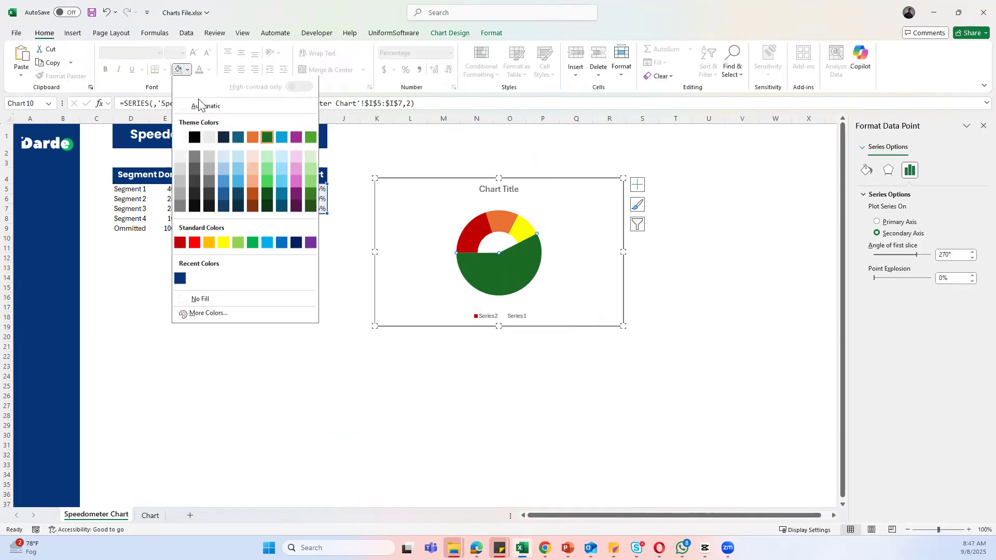
left_click(200, 300)
left_click(567, 267)
Set the Needle value in I6 to 1%
left_click(319, 197)
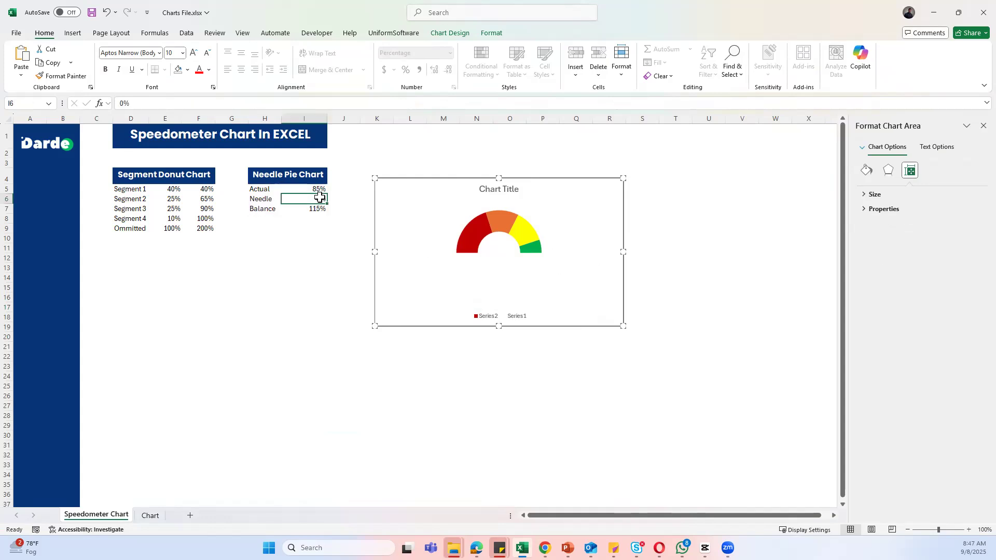
type("1")
key("Return")
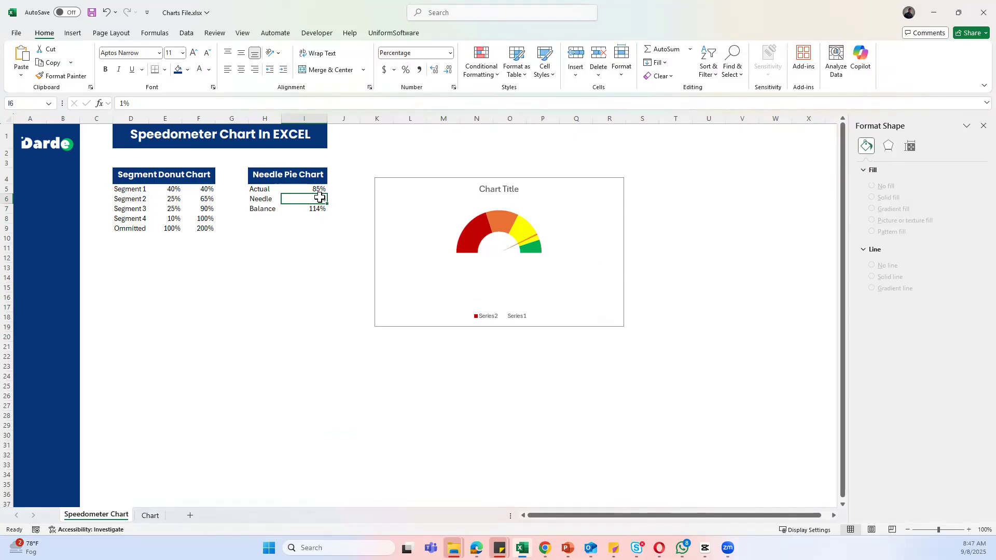
left_click(289, 286)
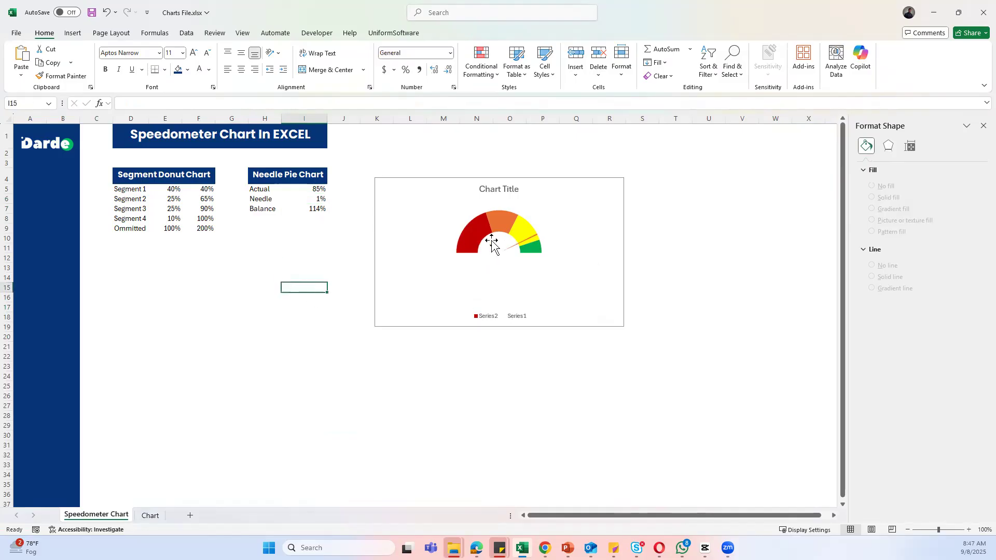
left_click(533, 240)
left_click(534, 240)
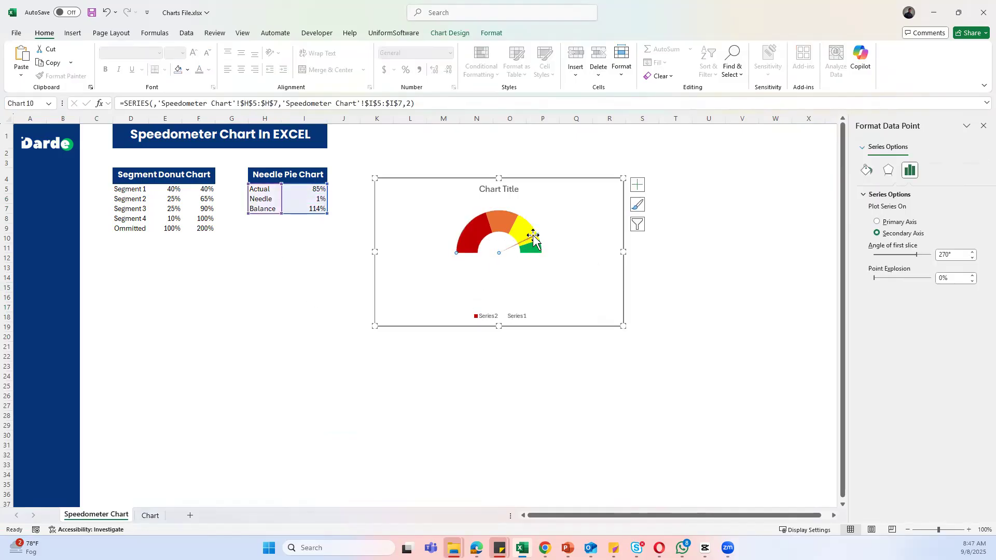
left_click(187, 69)
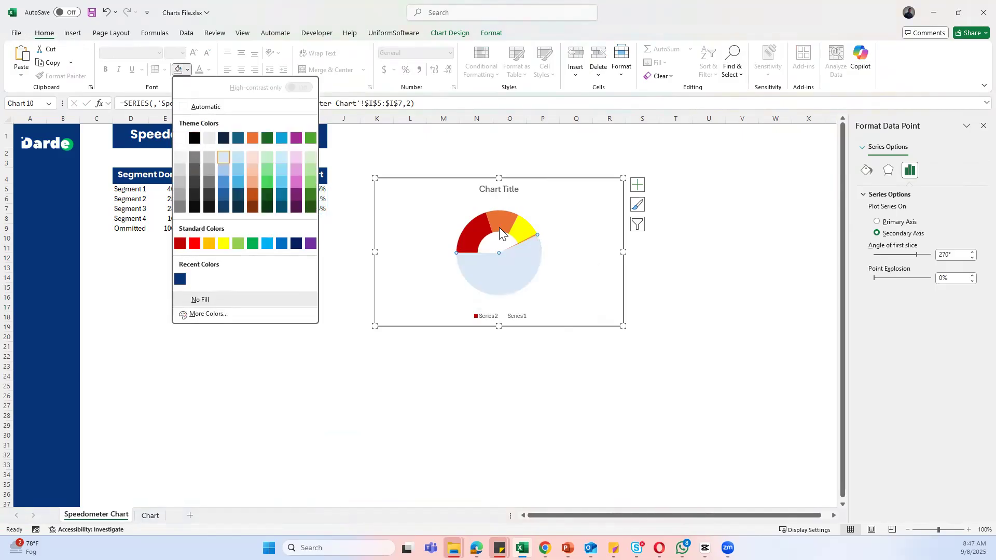
key("Escape")
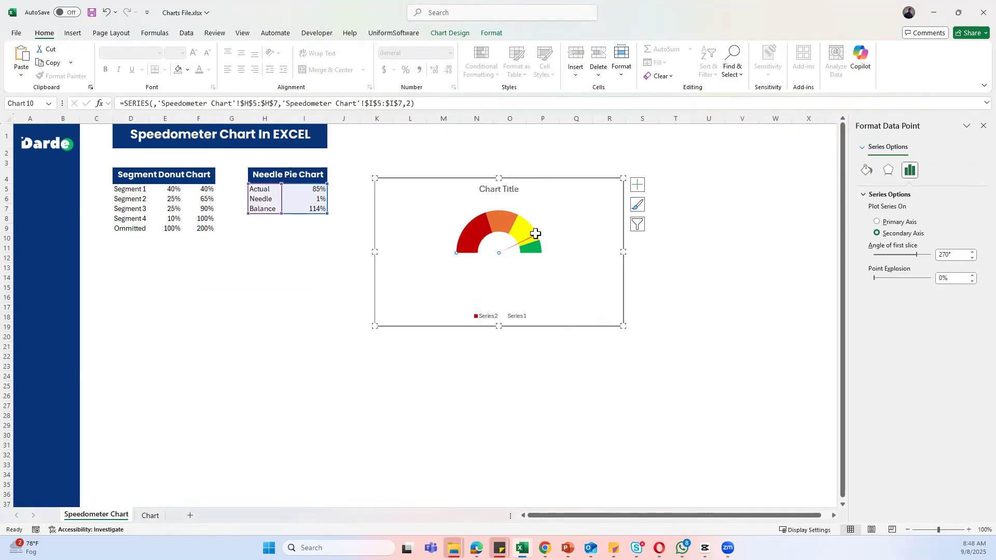
Set the Needle value in I6 to 3%
left_click(318, 198)
type("3")
key("Return")
Fill the thin needle slice of the pie series with black
left_click(533, 241)
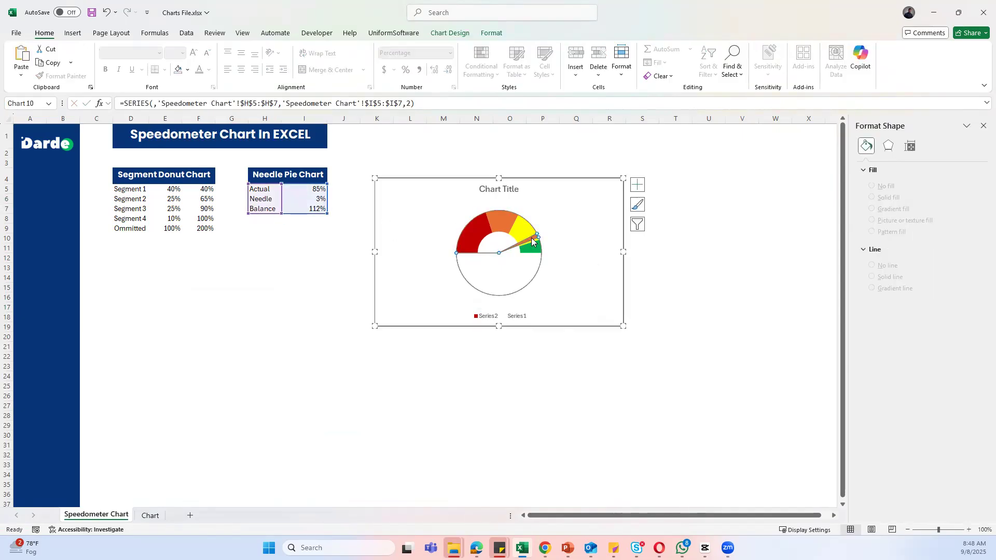
left_click(533, 241)
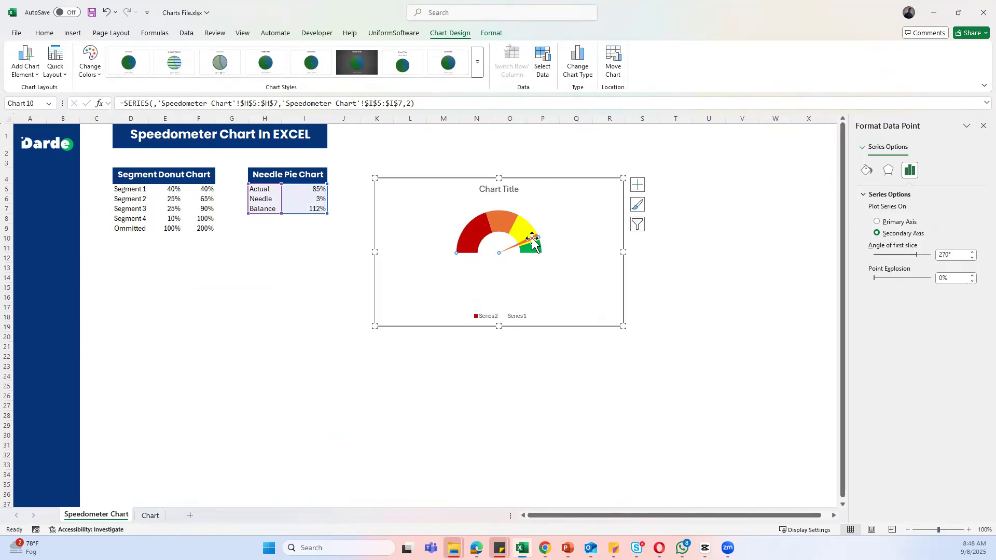
left_click(44, 33)
left_click(189, 69)
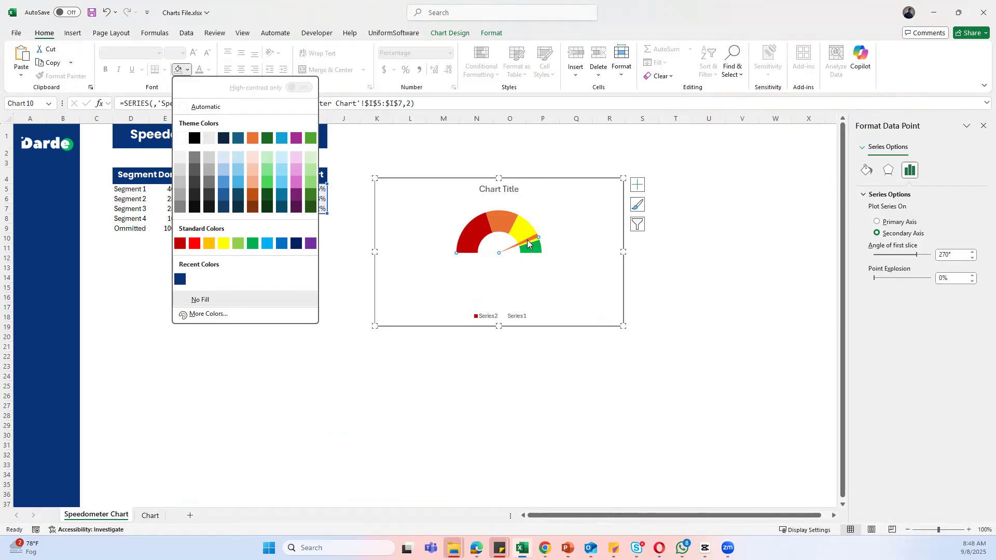
left_click(528, 242)
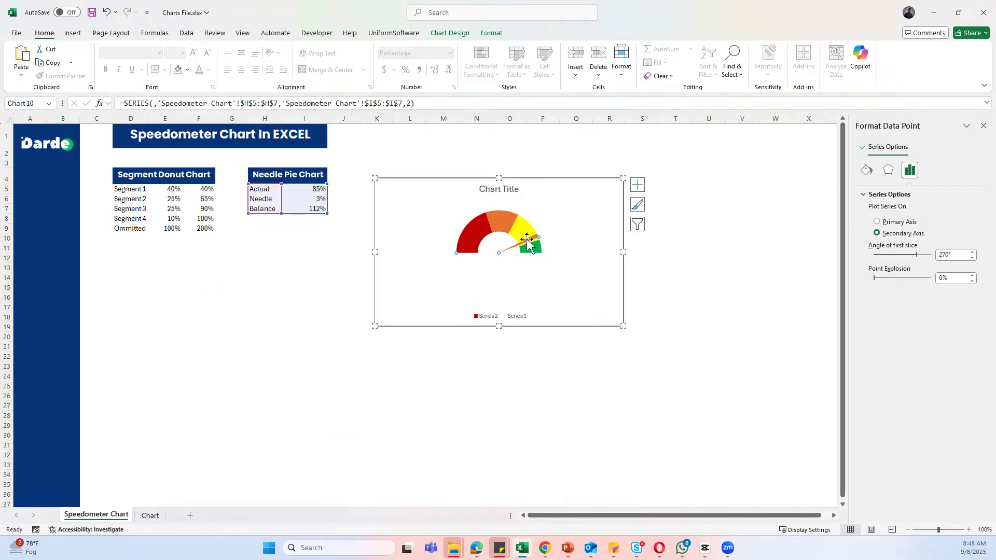
left_click(187, 70)
left_click(194, 139)
left_click(708, 335)
Delete the legend from the speedometer chart
left_click(480, 322)
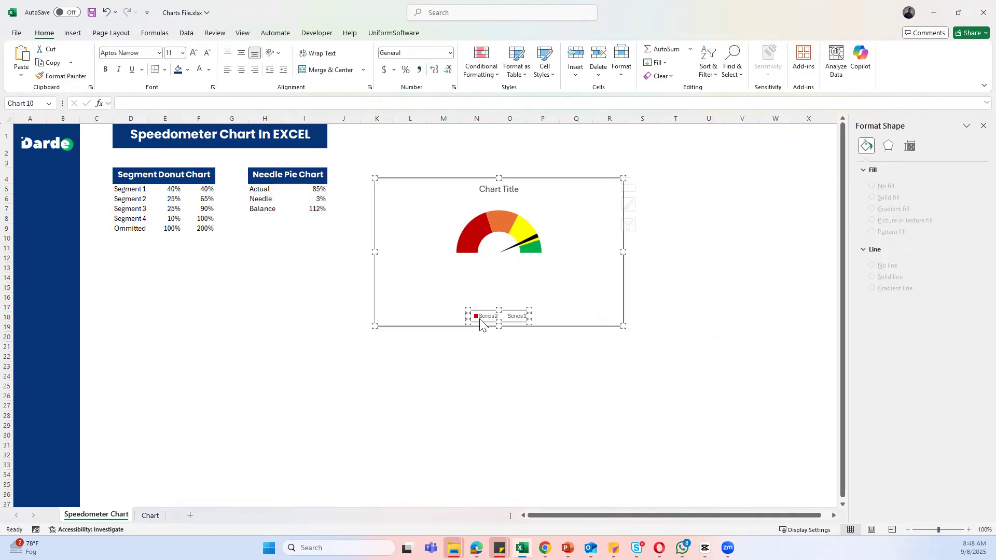
key("Delete")
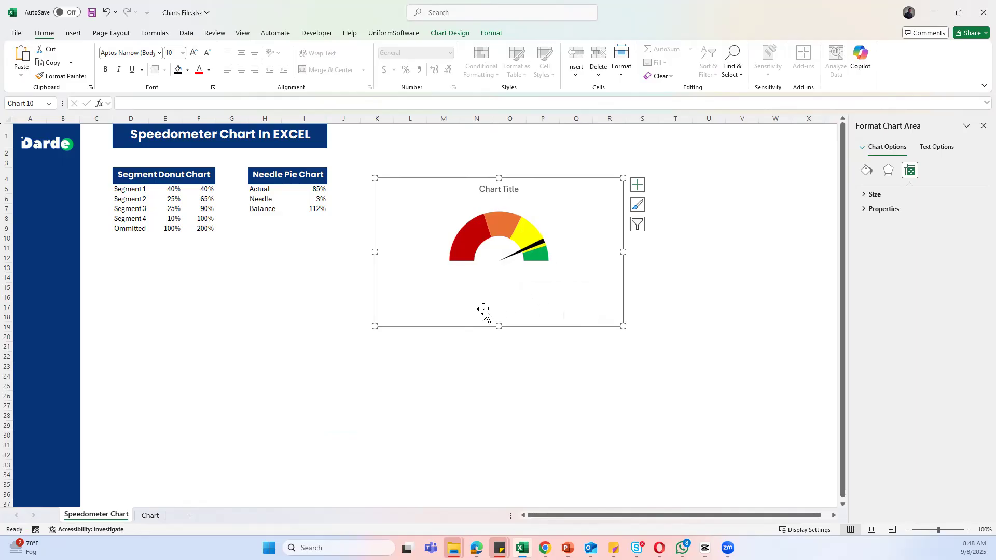
left_click(540, 243)
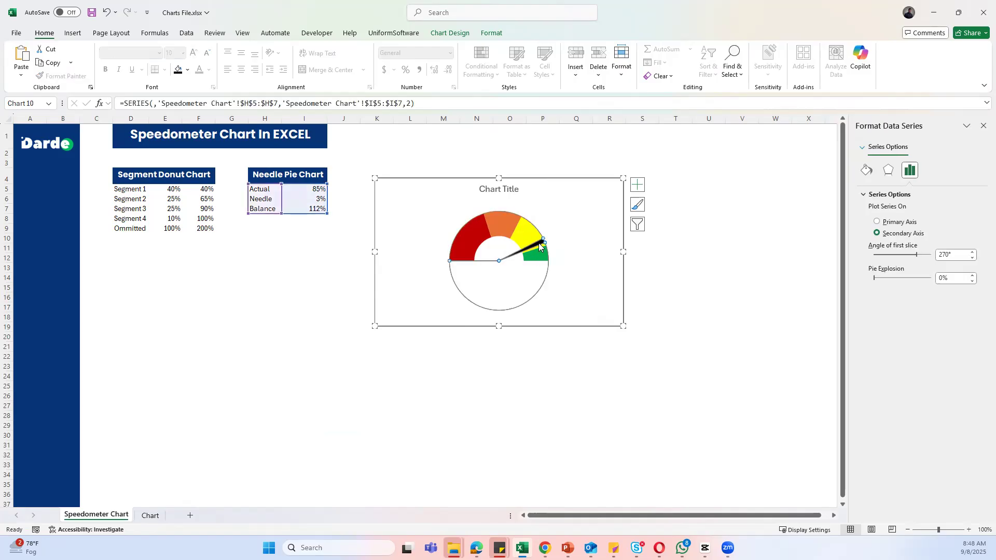
left_click(585, 299)
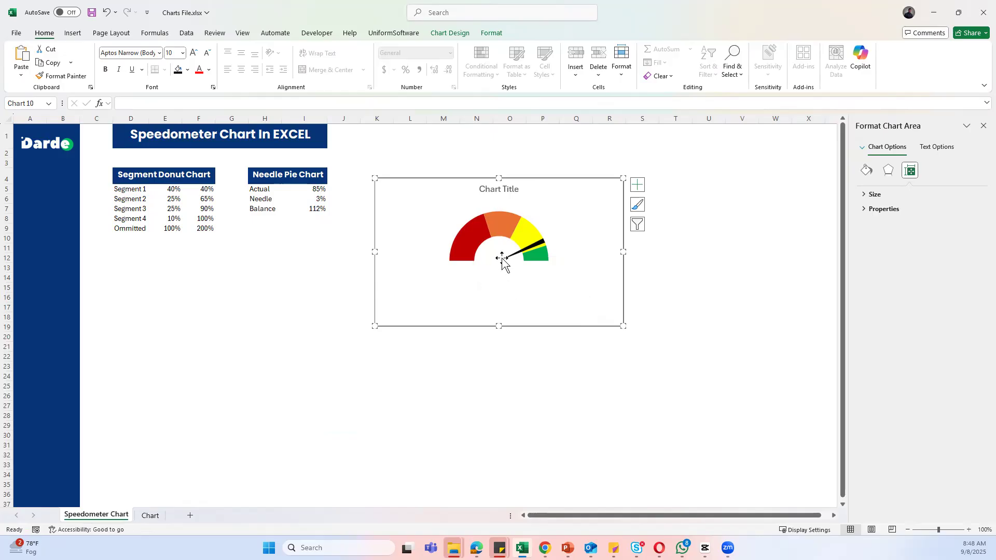
Give the needle slice of the pie series a black outline with a 3 pt weight
left_click(538, 243)
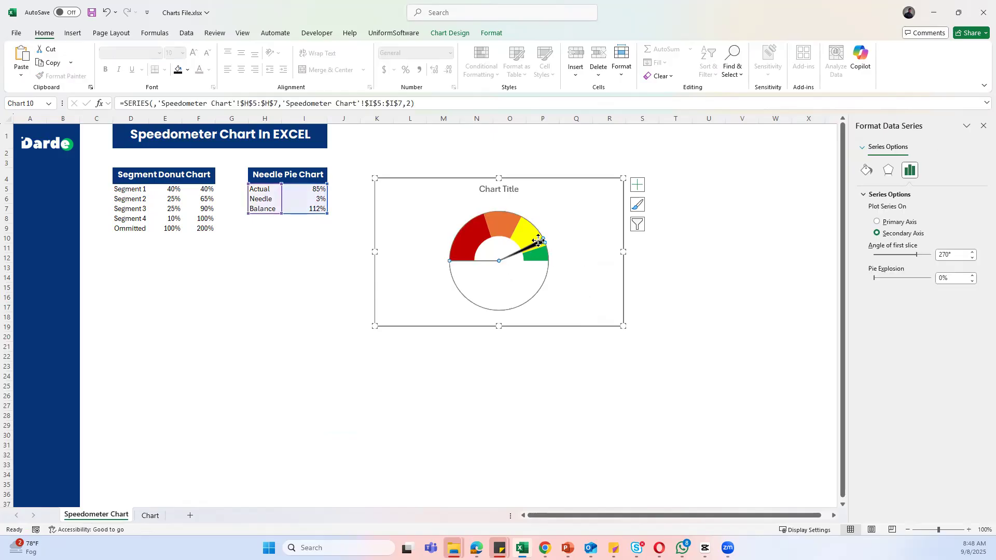
left_click(538, 244)
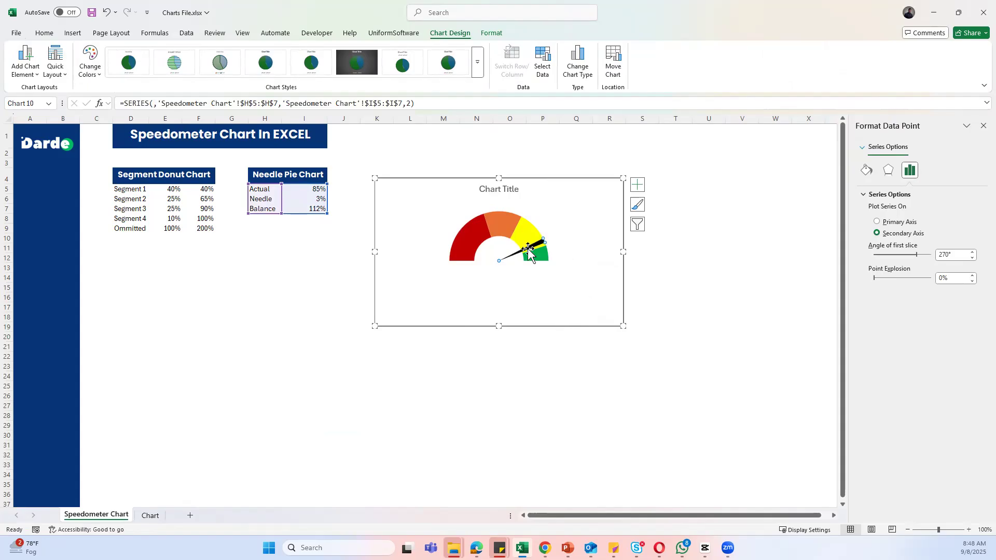
left_click(492, 33)
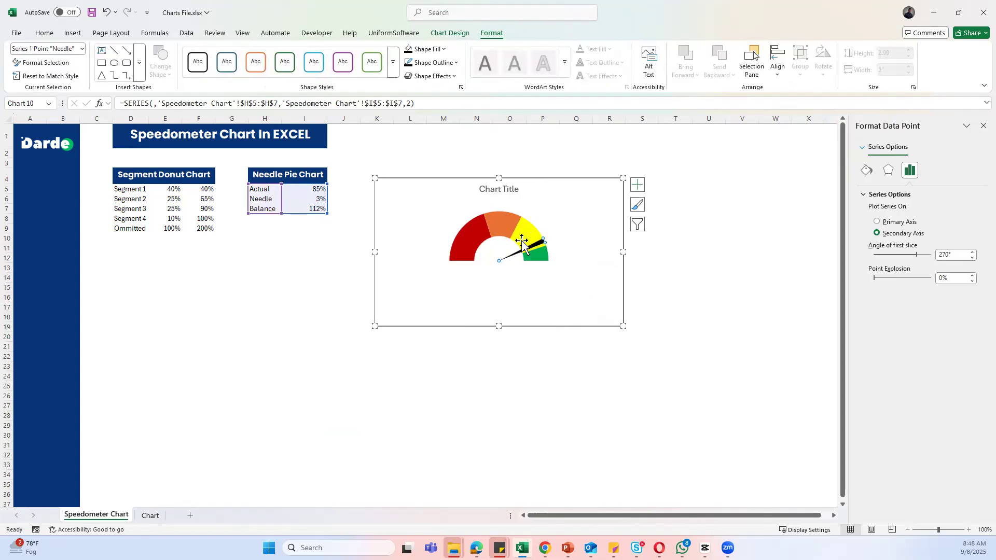
left_click(455, 64)
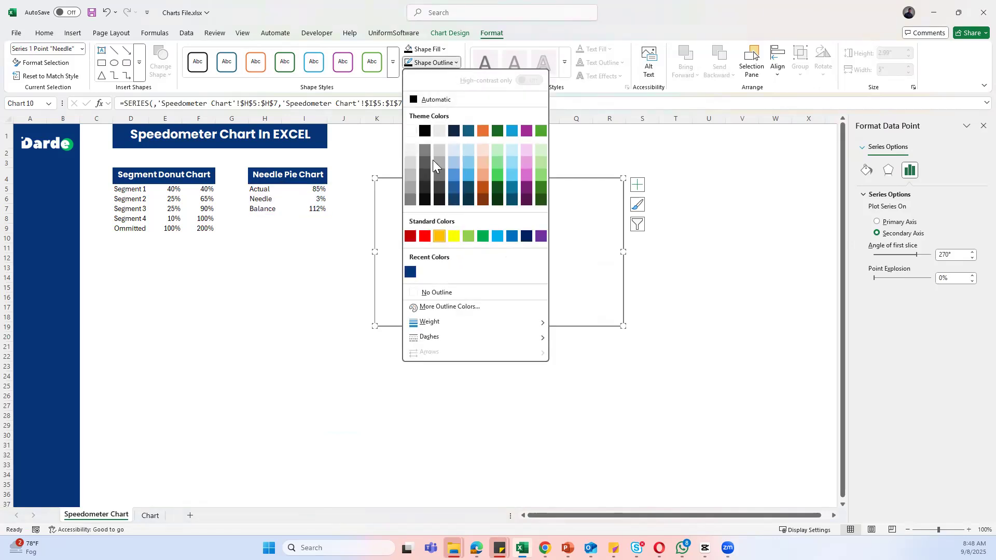
left_click(425, 131)
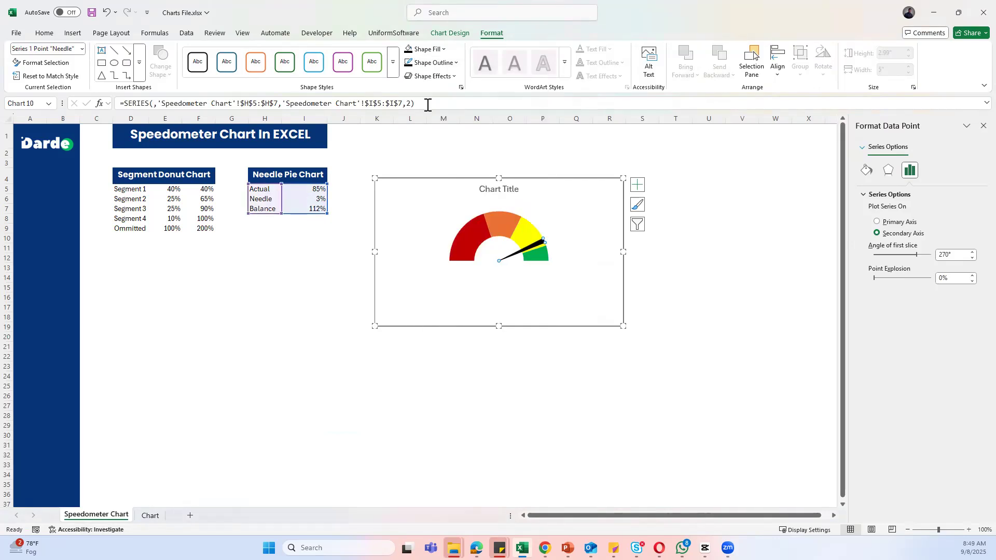
left_click(455, 64)
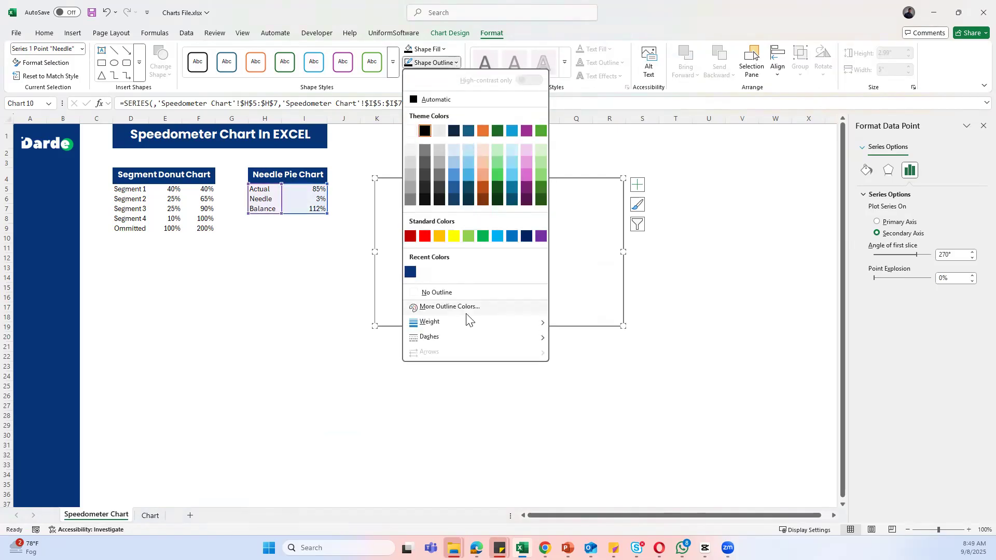
mouse_move(466, 324)
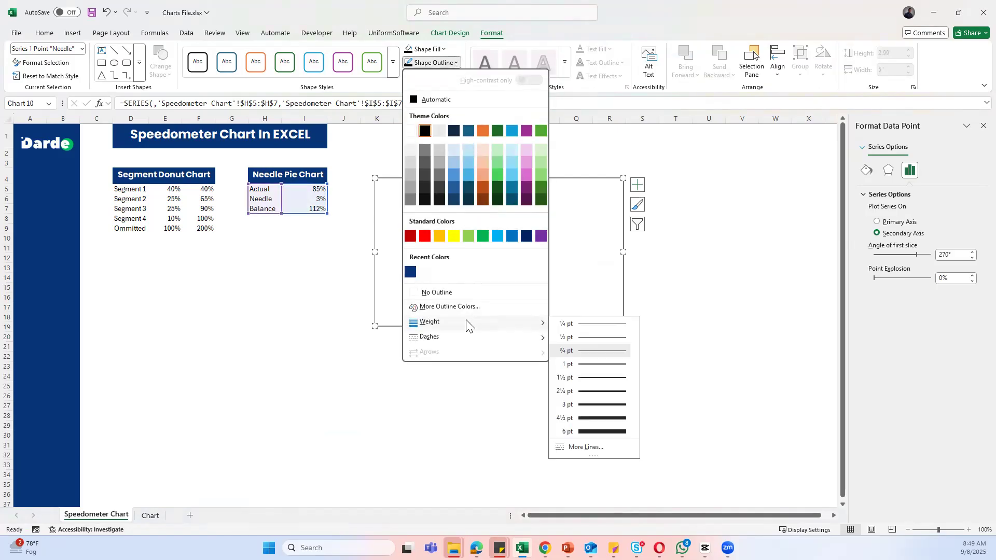
left_click(608, 404)
Set the Needle value in I6 to 0%
left_click(314, 201)
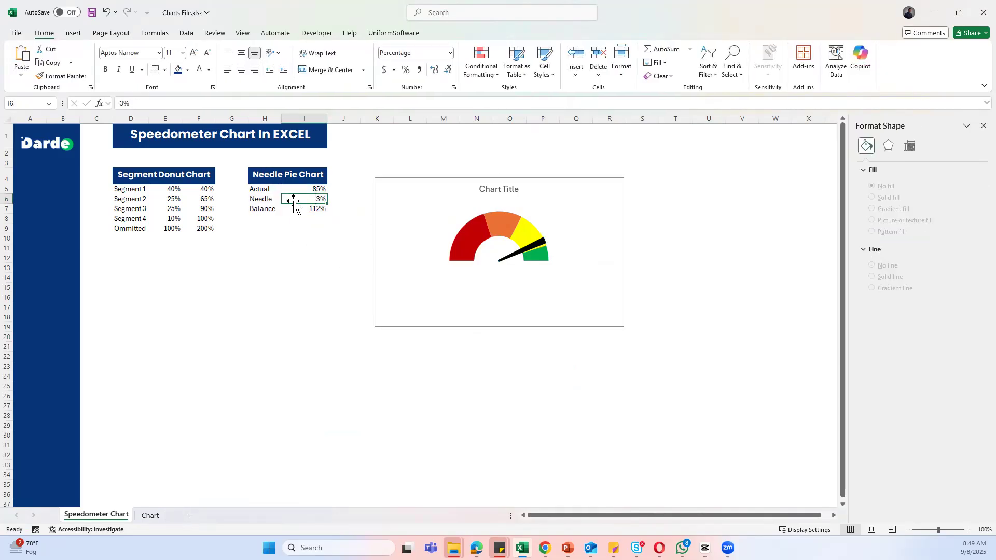
type("0")
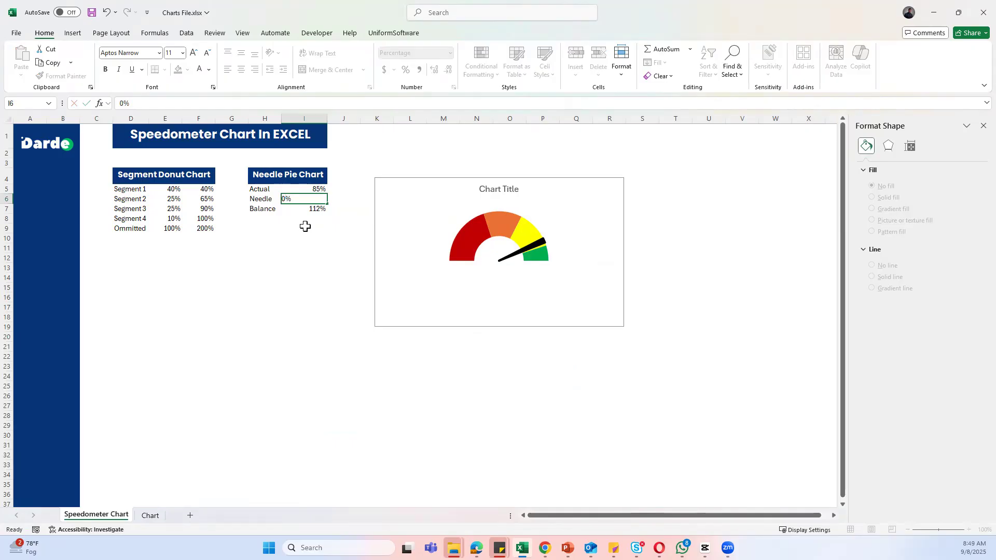
key("Return")
left_click(642, 366)
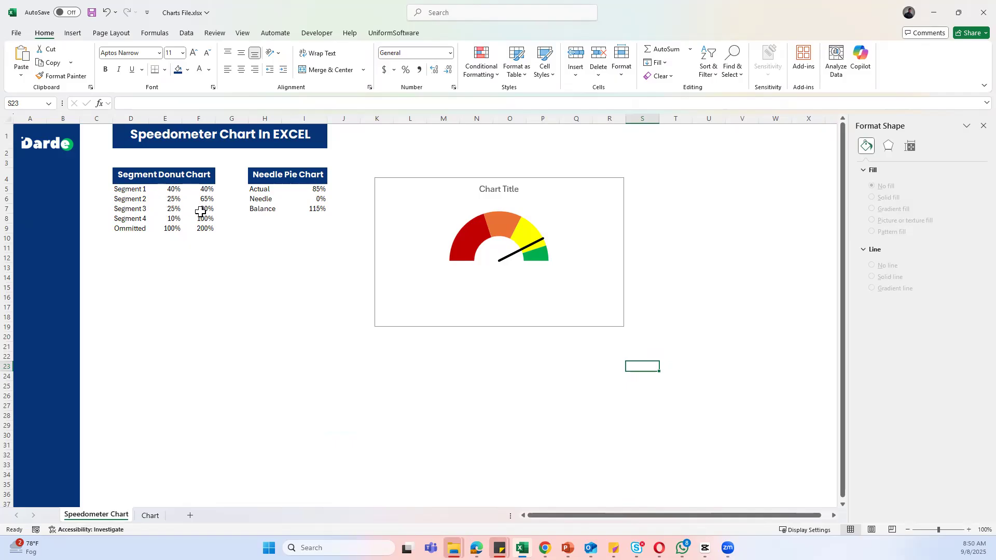
Insert a blank row above the Segment 4 row of the donut data
left_click(10, 219)
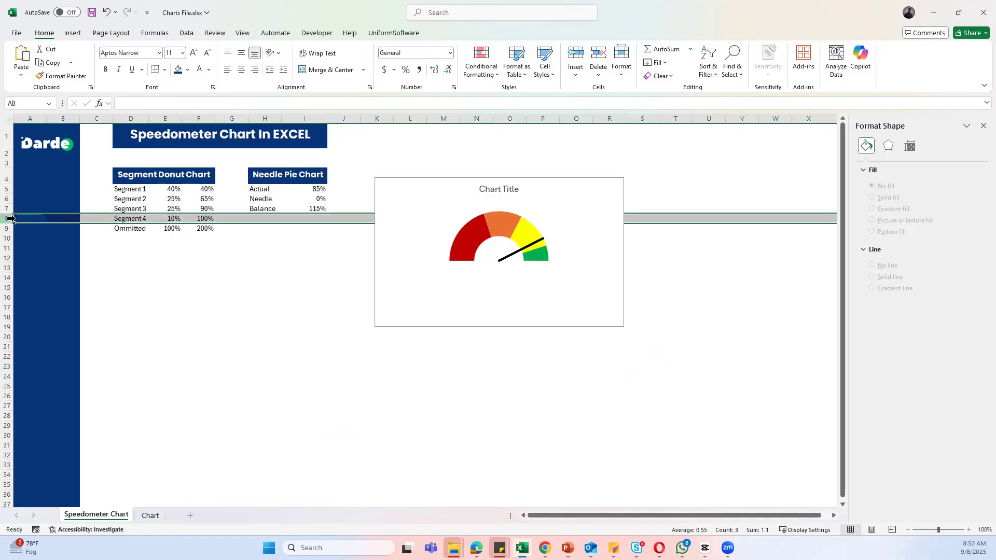
right_click(3, 223)
left_click(43, 325)
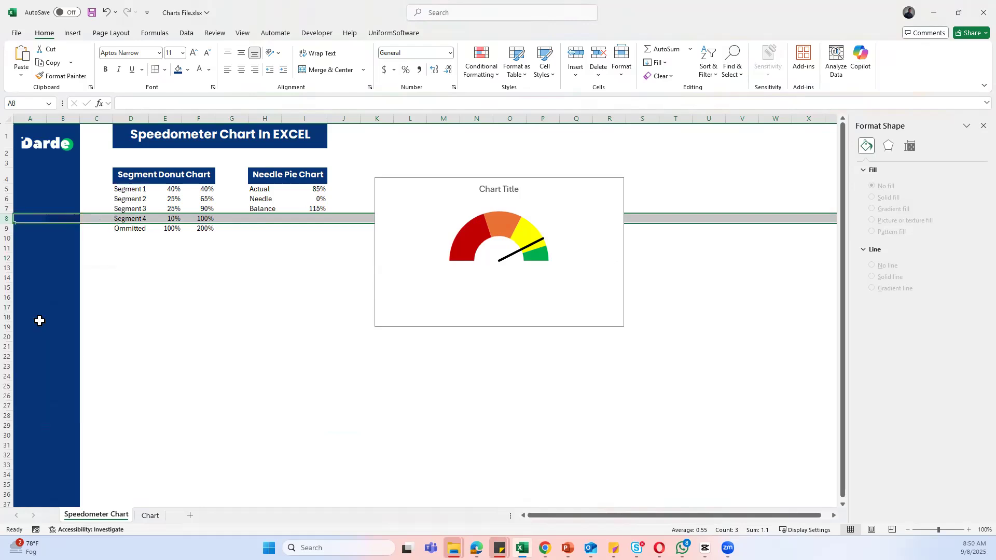
left_click(154, 320)
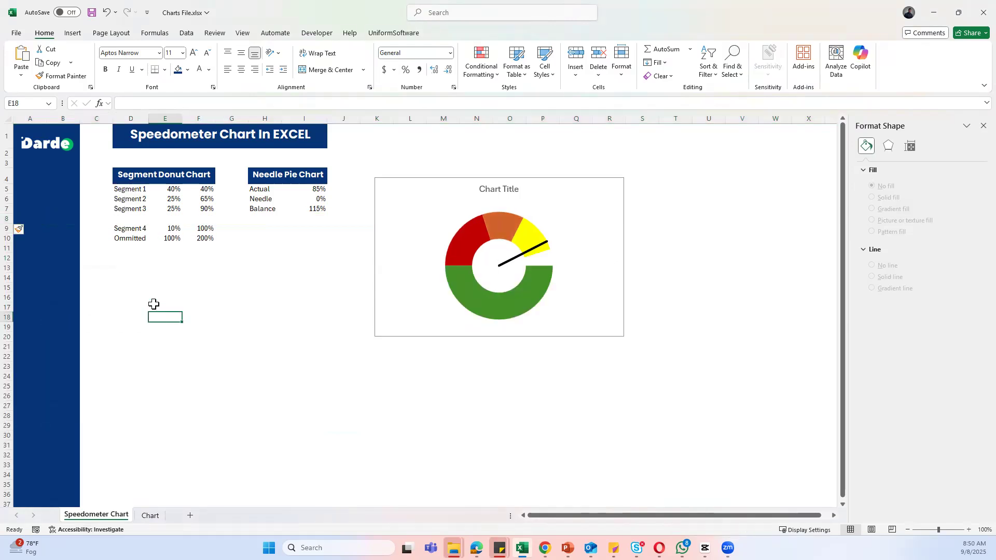
Label D8 as Goal in the new row and enter 10% as its value in E8
left_click(132, 219)
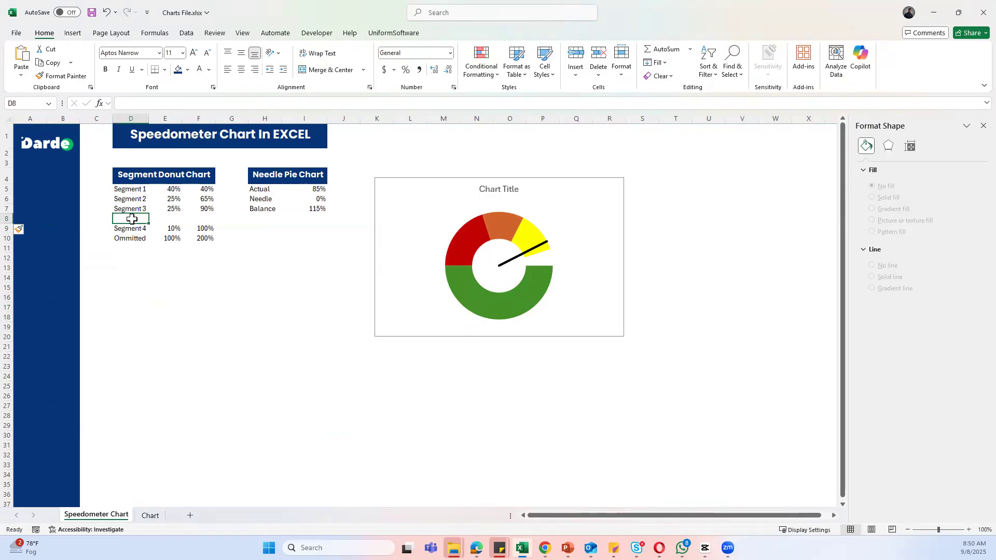
type("Goal")
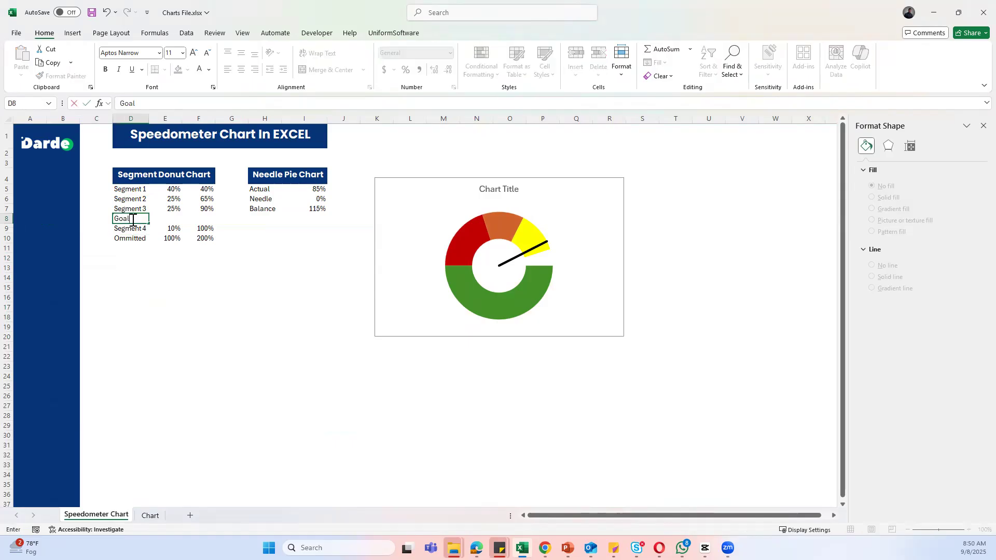
key("Tab")
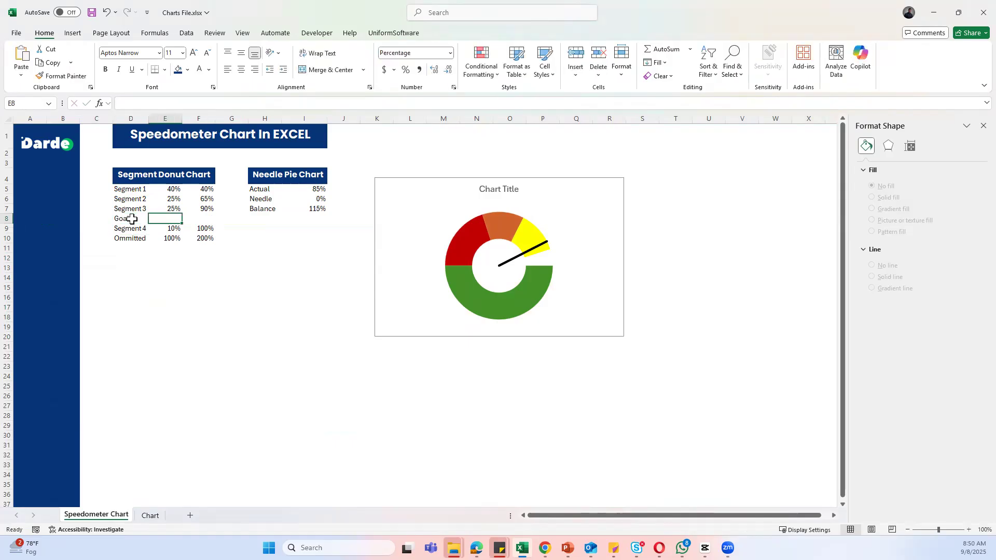
type("10")
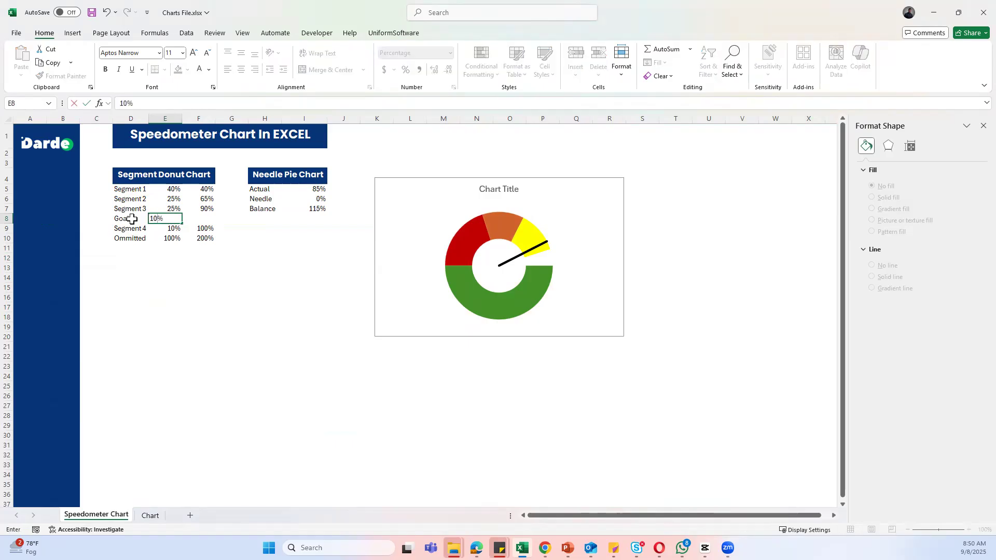
key("Return")
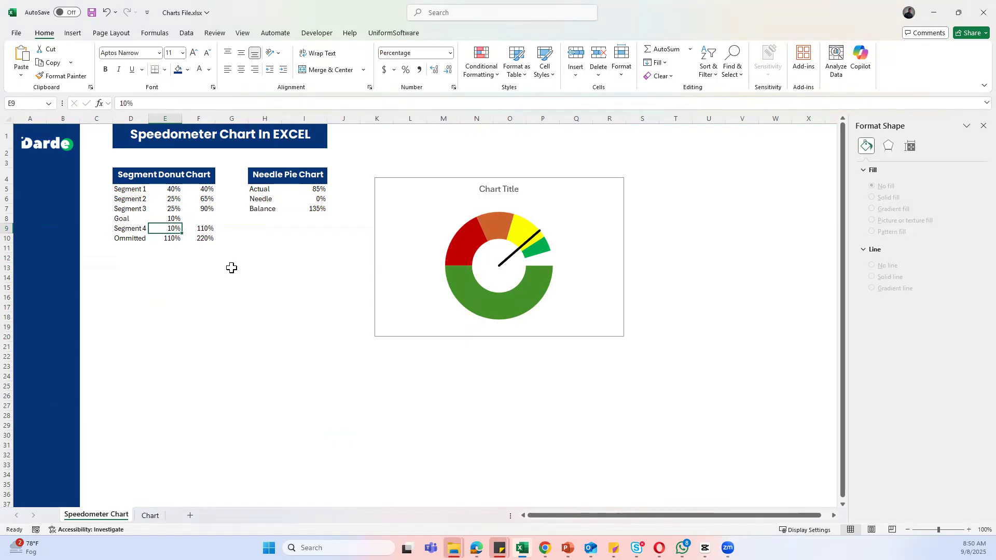
Set the pie explosion of the needle series to 100%
left_click(514, 300)
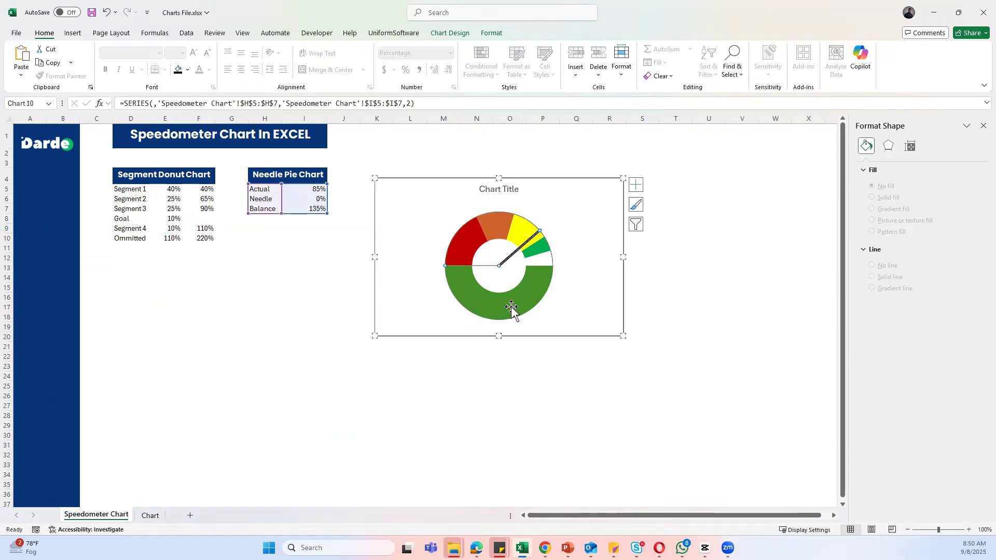
left_click(513, 302)
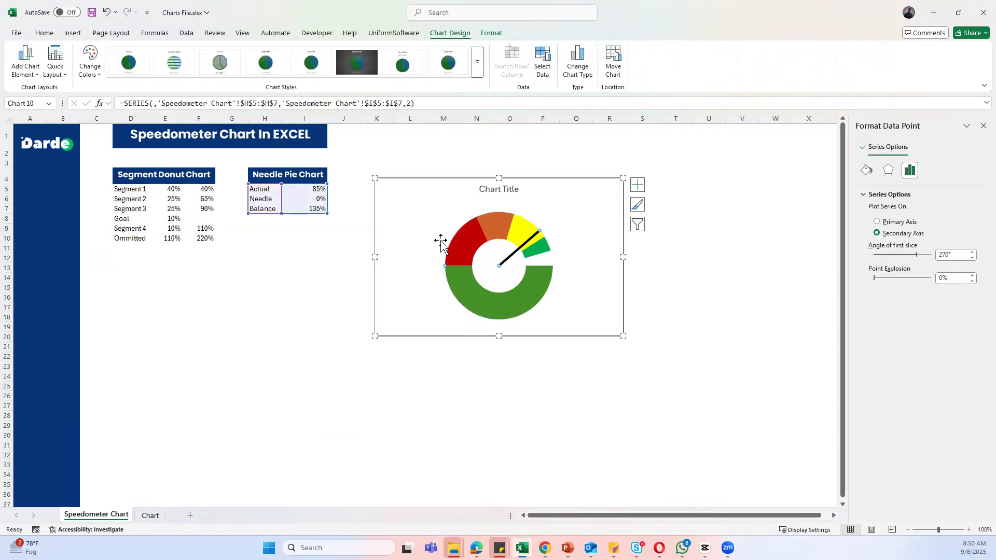
left_click(405, 228)
left_click(480, 242)
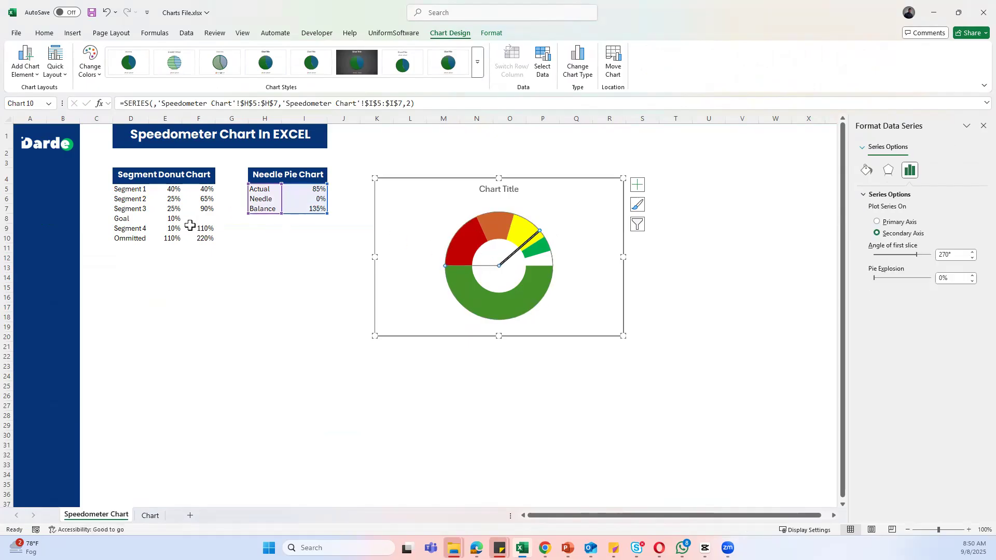
left_click_drag(509, 304, 545, 329)
left_click(941, 277)
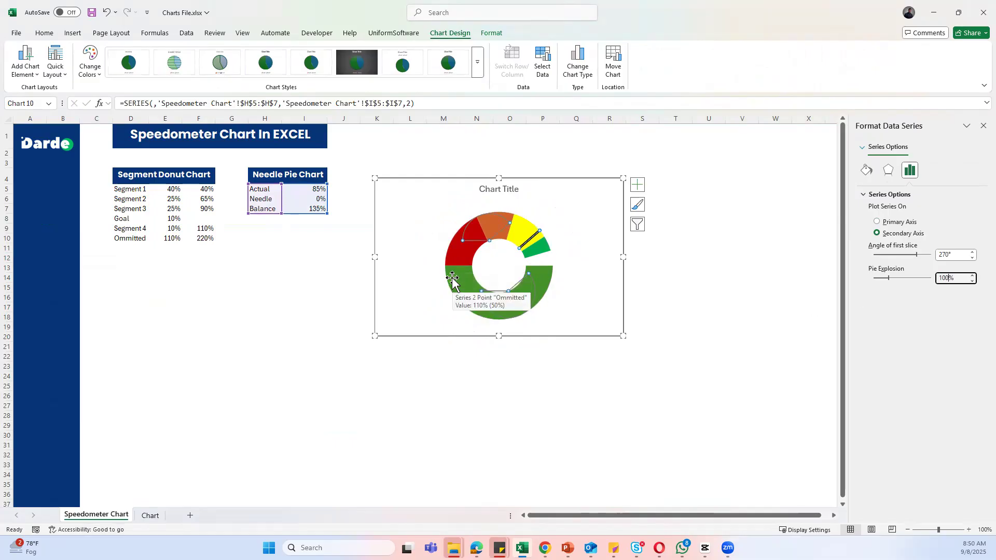
Outline the Goal slice of the doughnut series in the darkest green theme shade with a 3 pt weight
left_click(525, 261)
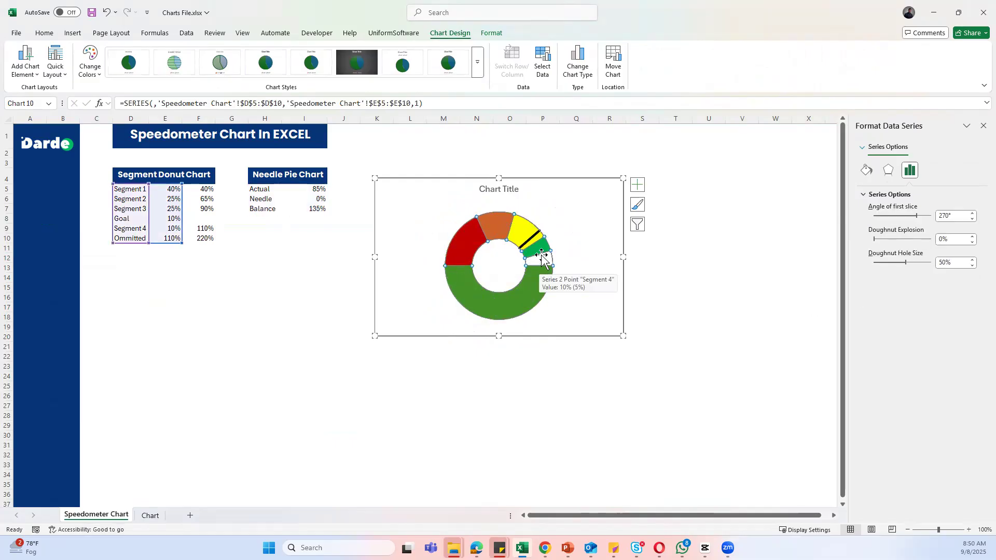
left_click(539, 248)
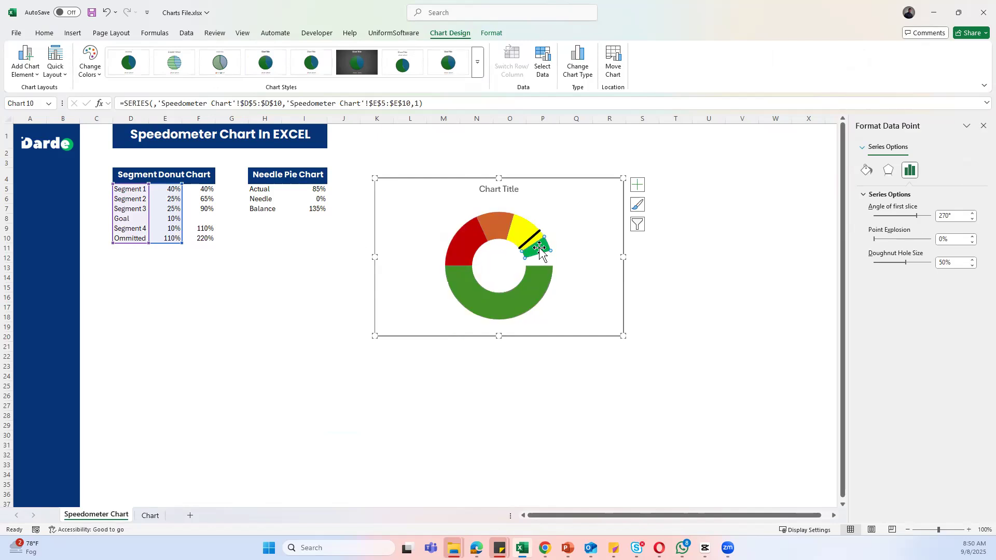
left_click(563, 274)
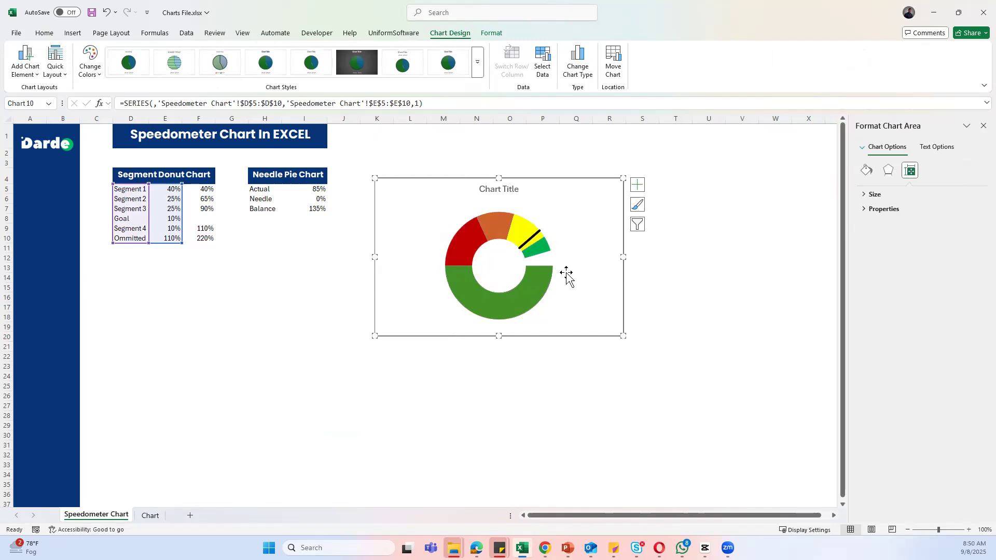
left_click(538, 247)
left_click(539, 248)
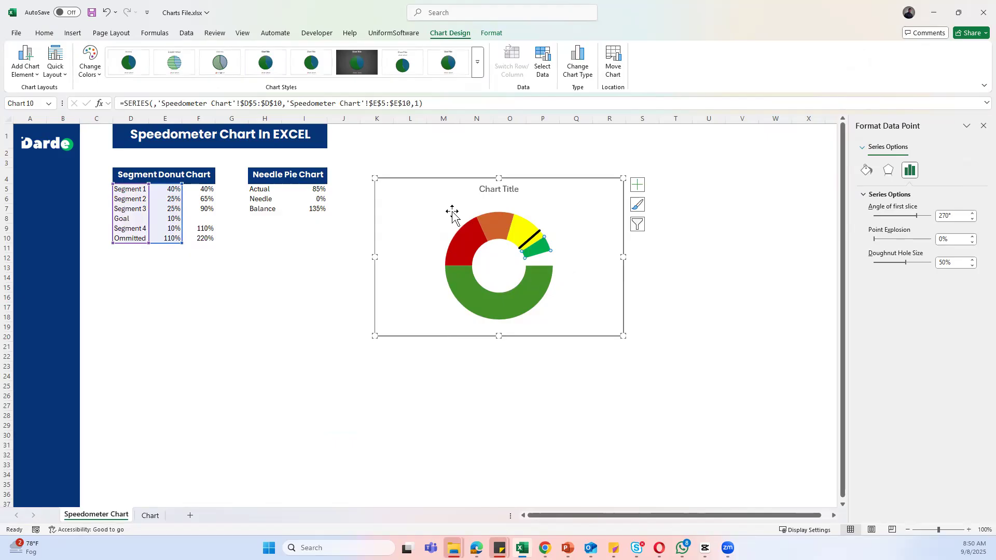
left_click(45, 33)
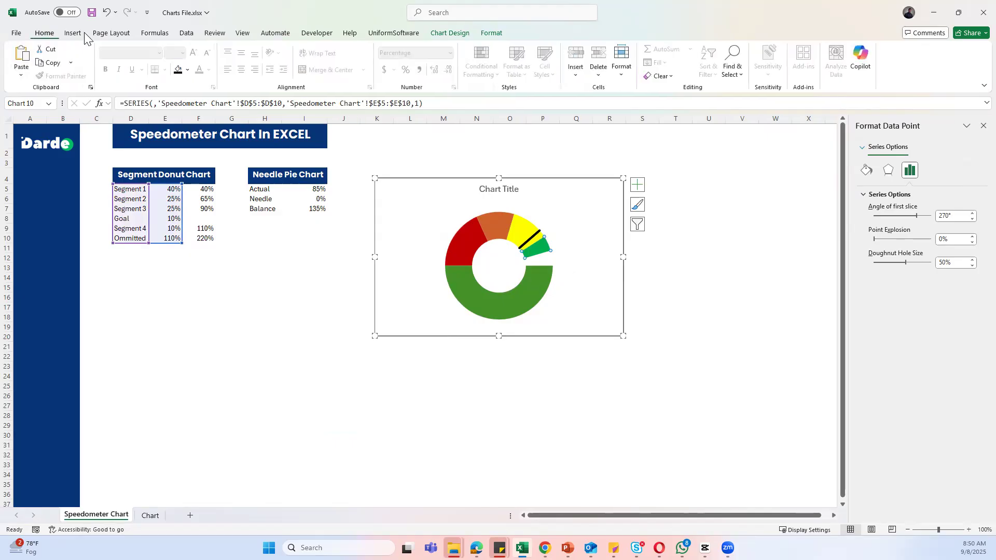
left_click(490, 32)
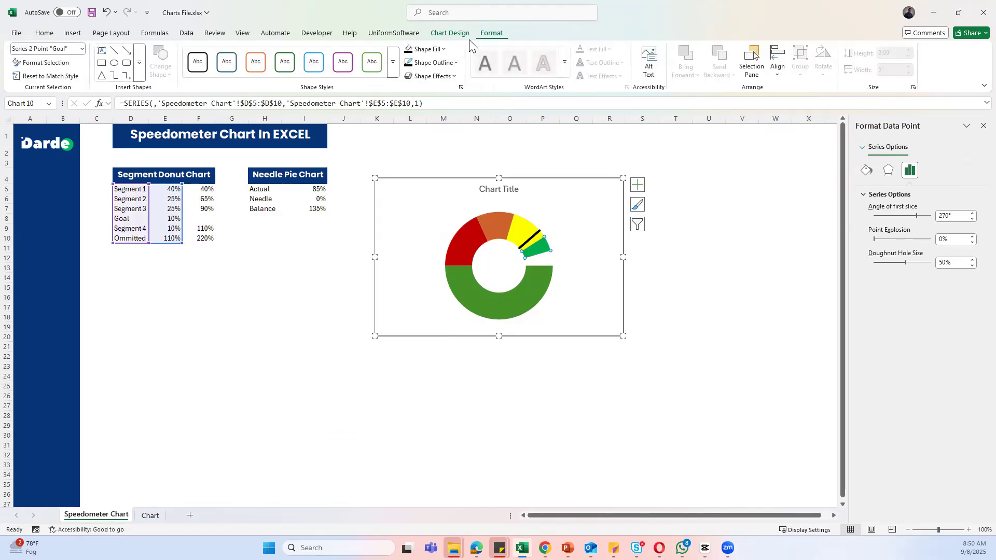
left_click(455, 63)
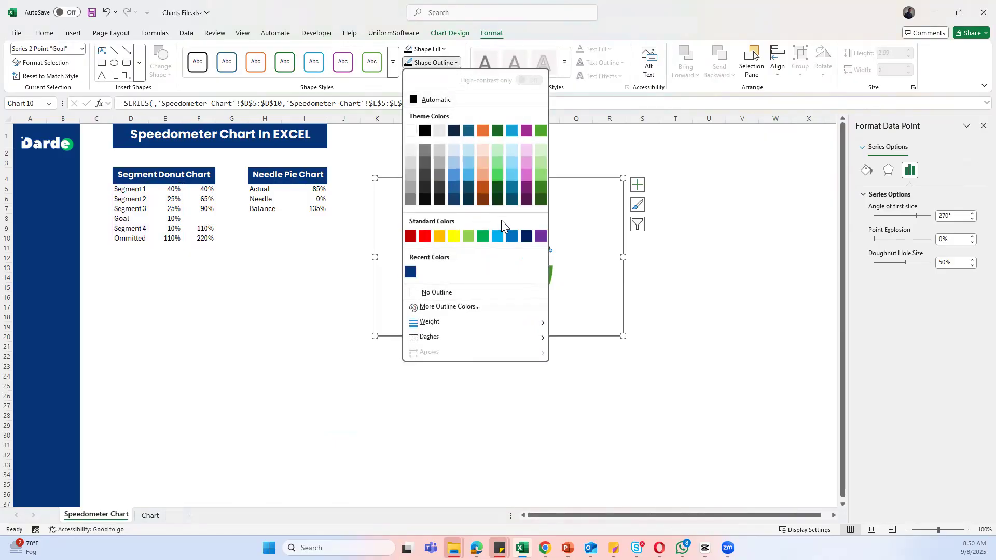
left_click(500, 198)
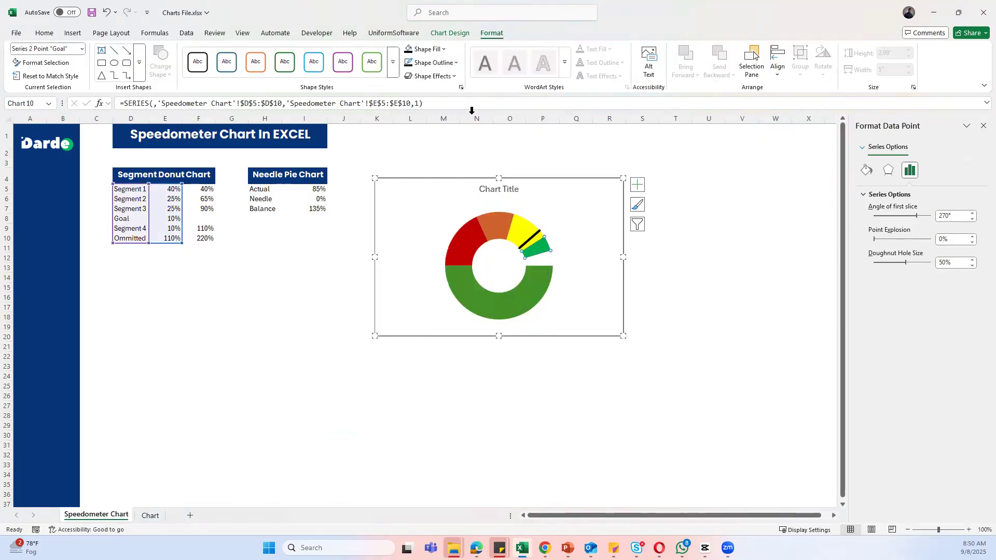
left_click(455, 62)
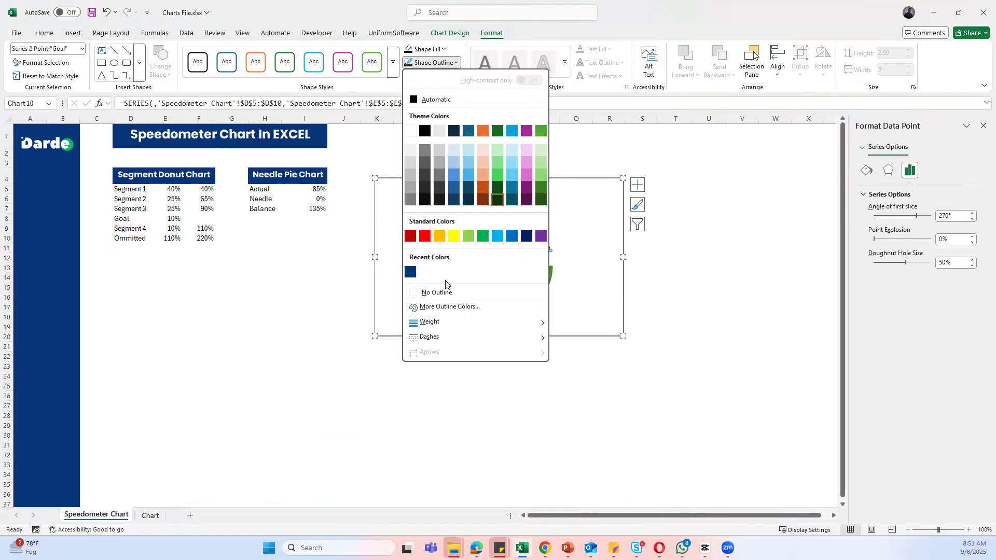
mouse_move(444, 324)
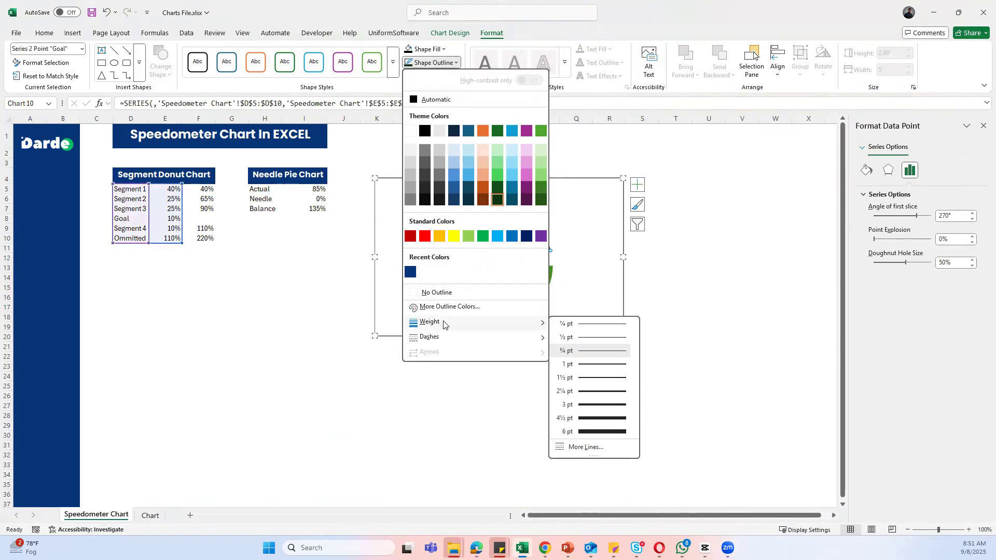
left_click(600, 404)
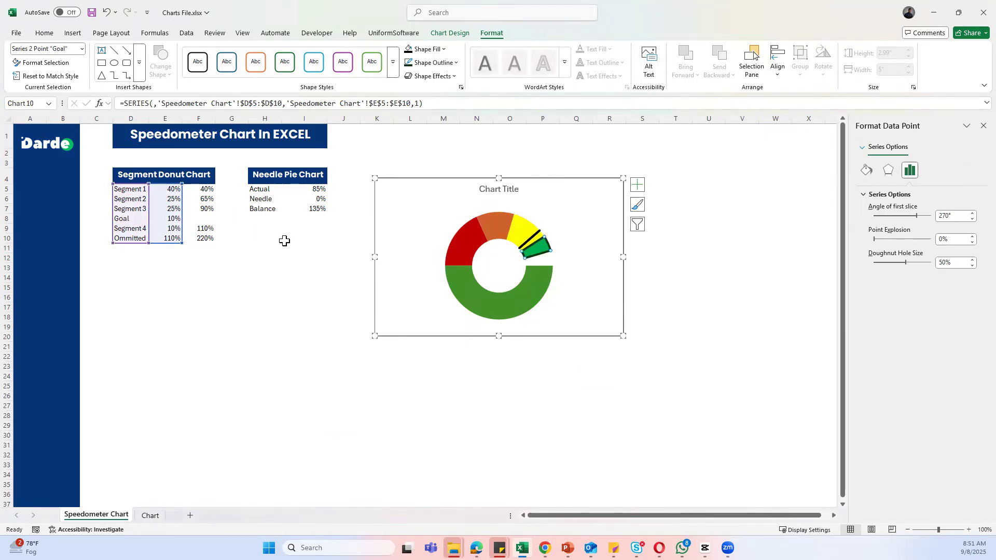
Set the Goal value in E8 to 0%
left_click(177, 218)
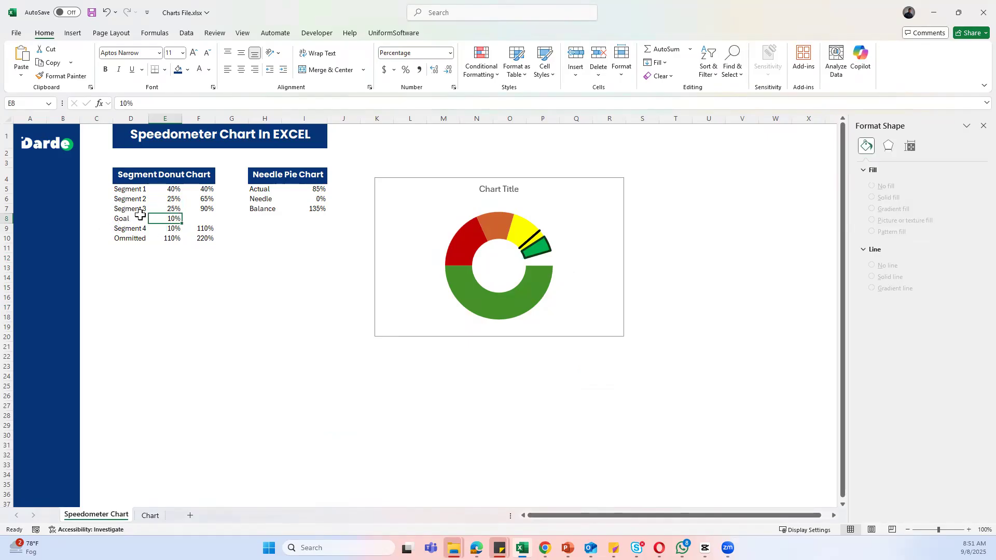
key("Return")
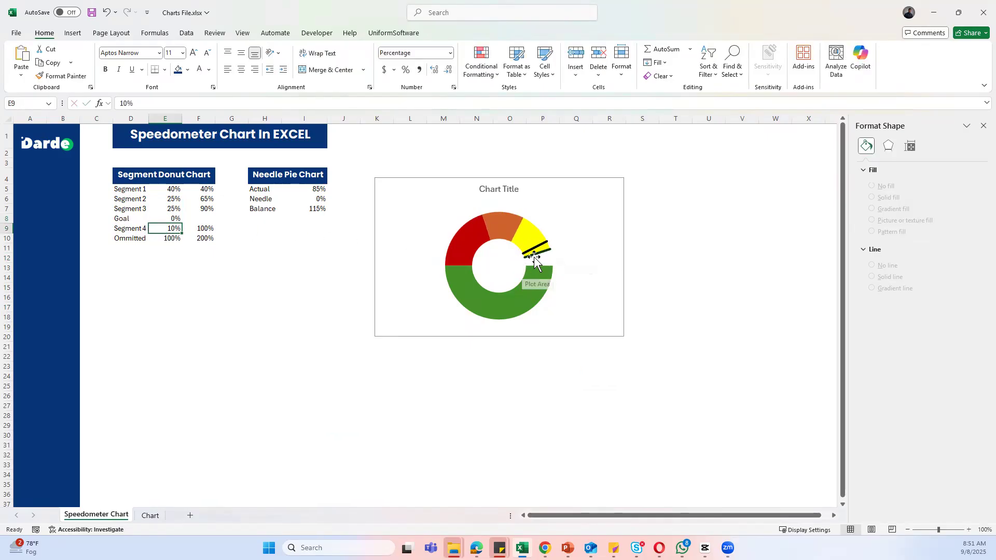
Set the Goal value in E8 to 10% to widen its slice
left_click(167, 217)
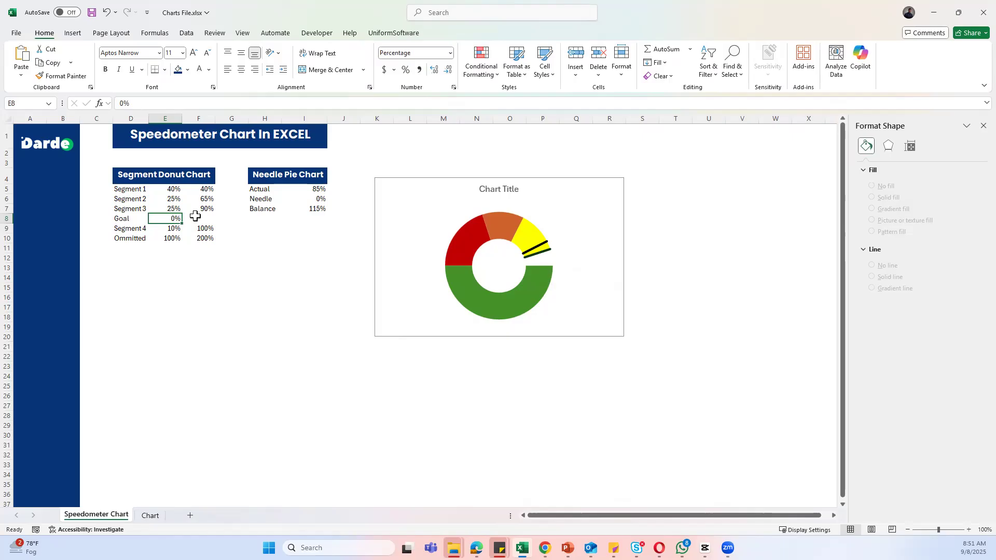
type("10")
key("Return")
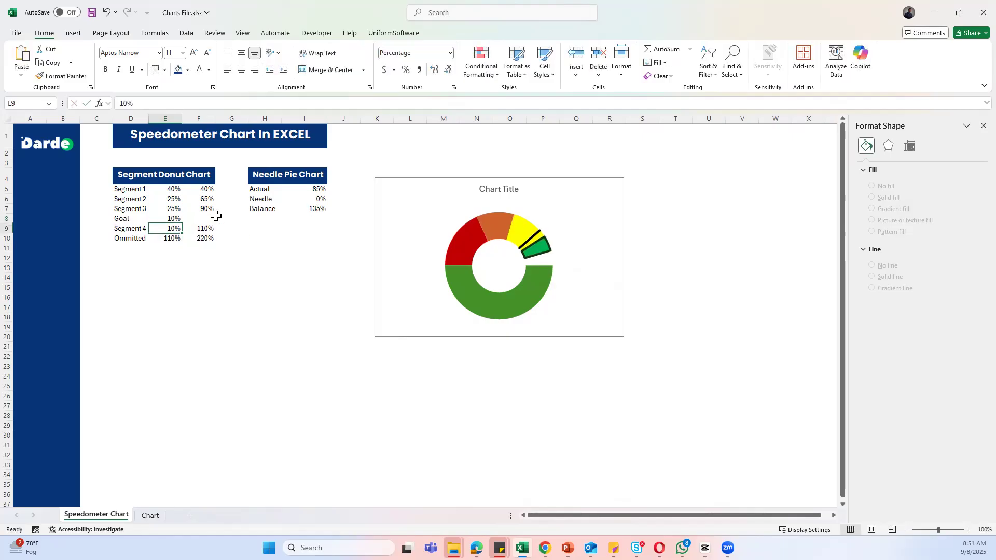
Set the outline weight of the doughnut's Goal slice to 4½ pt
left_click(542, 256)
left_click(538, 245)
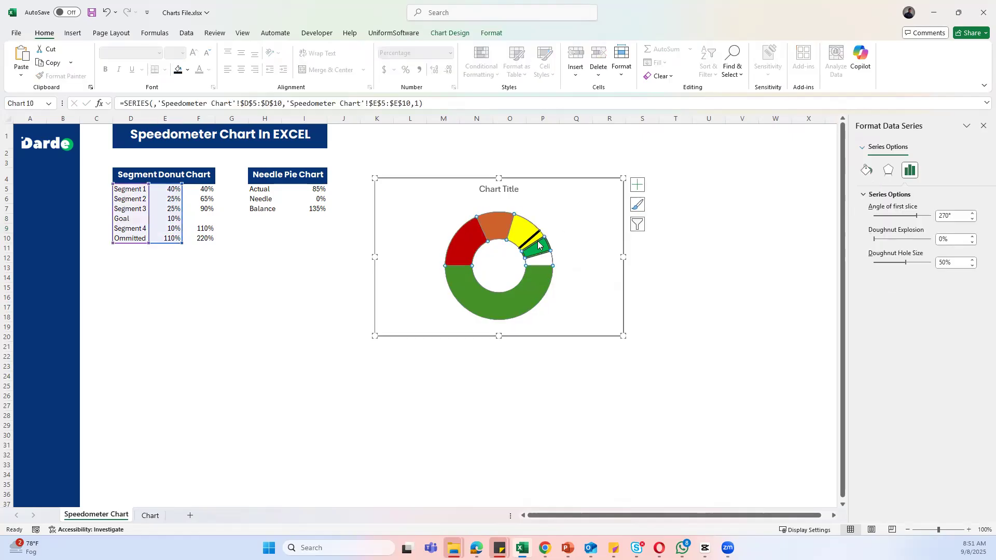
left_click(546, 250)
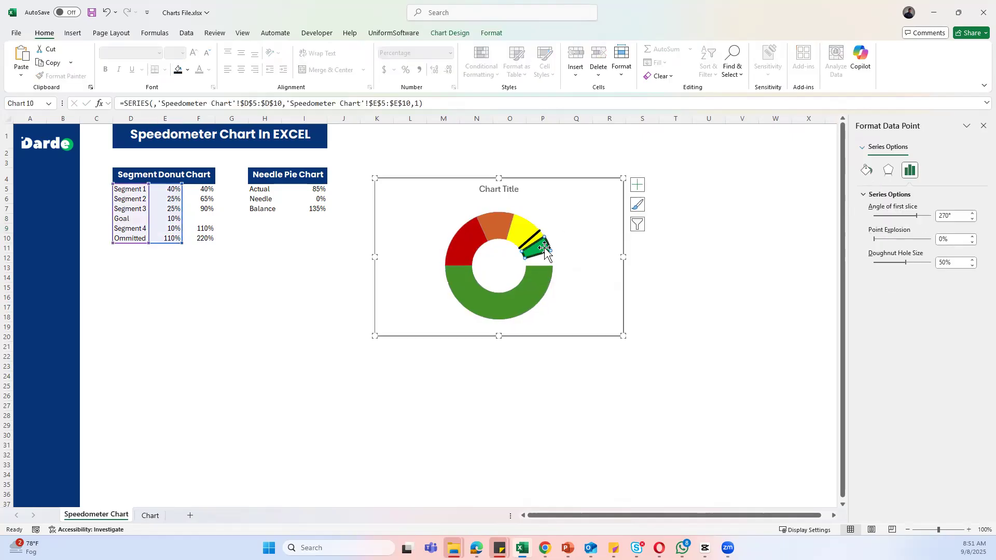
left_click(482, 36)
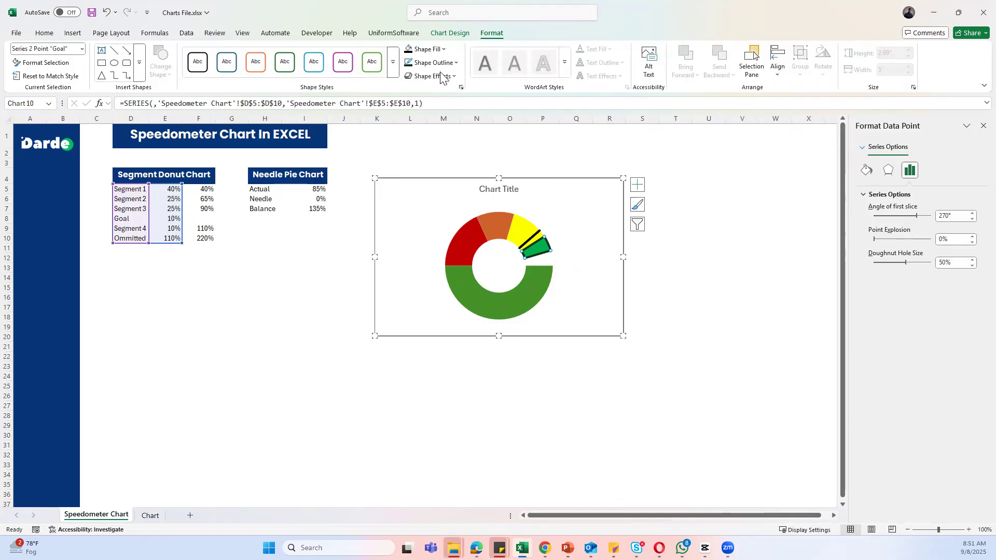
left_click(455, 63)
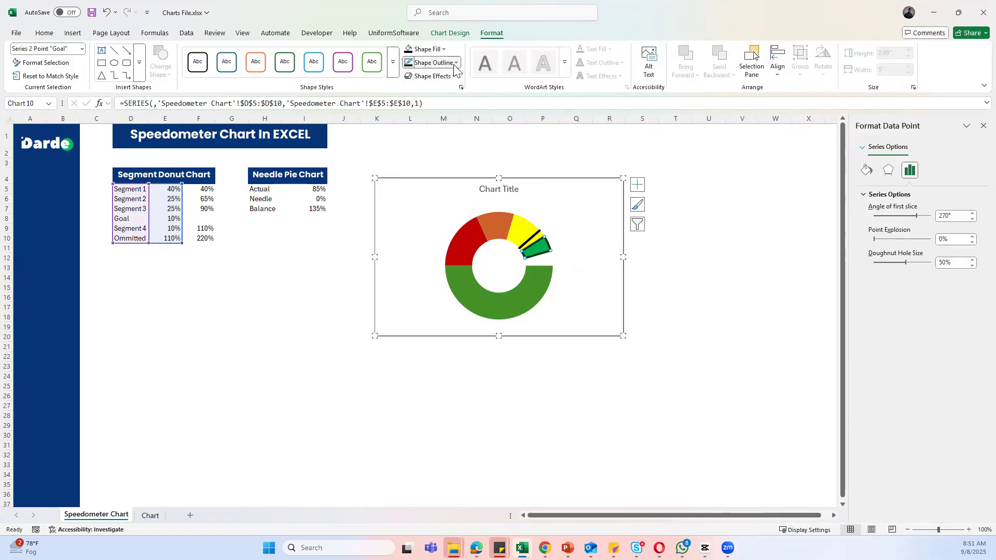
mouse_move(458, 326)
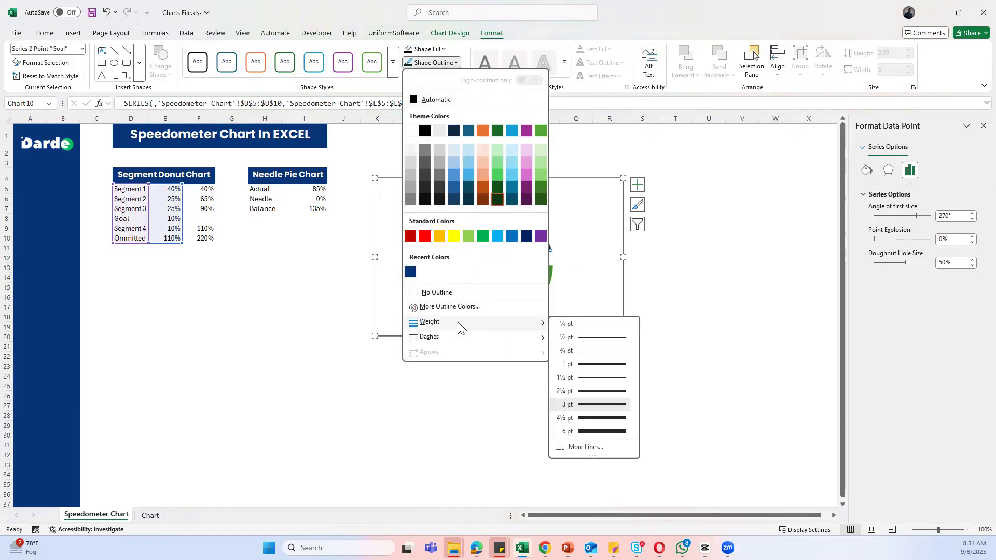
left_click(599, 417)
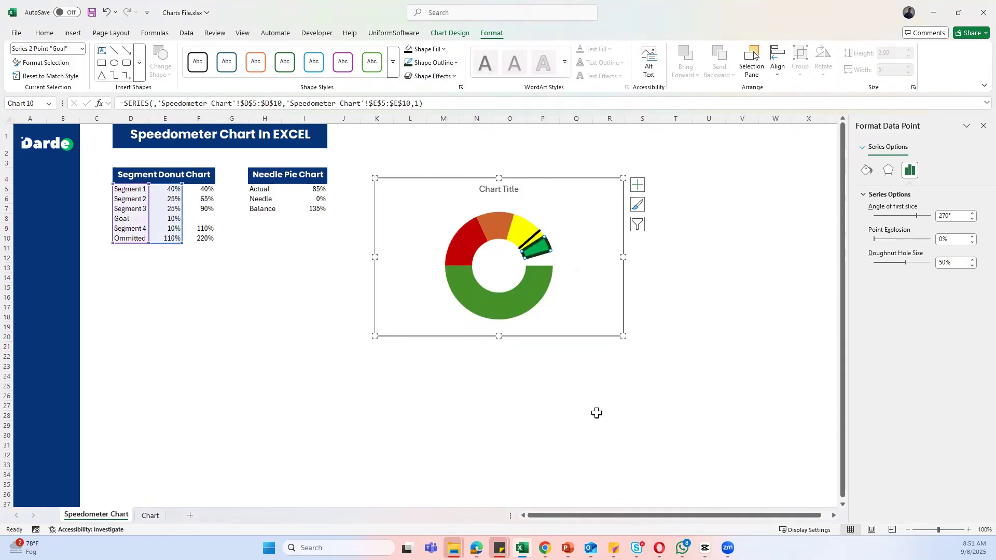
Set the Goal value in E8 to 0%
left_click(177, 219)
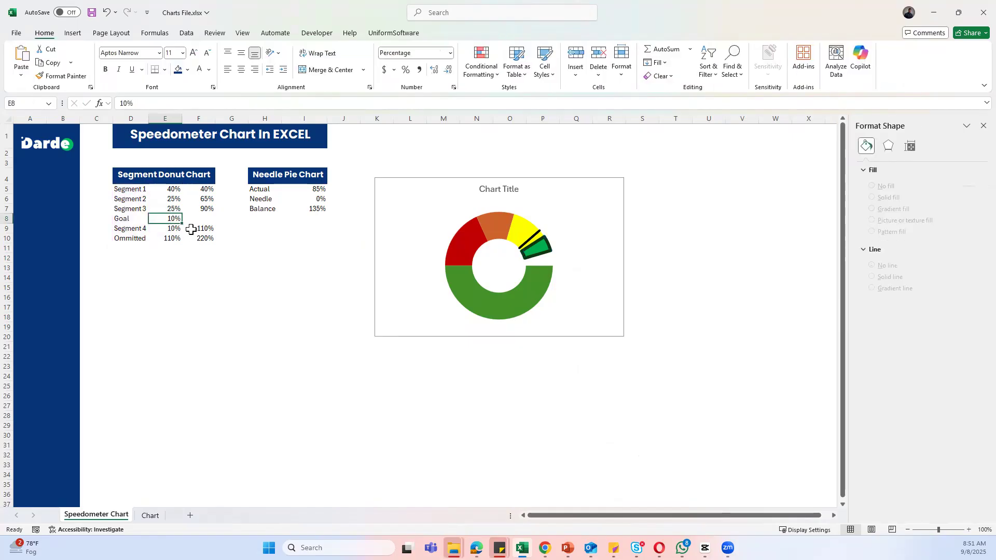
type("0")
key("Return")
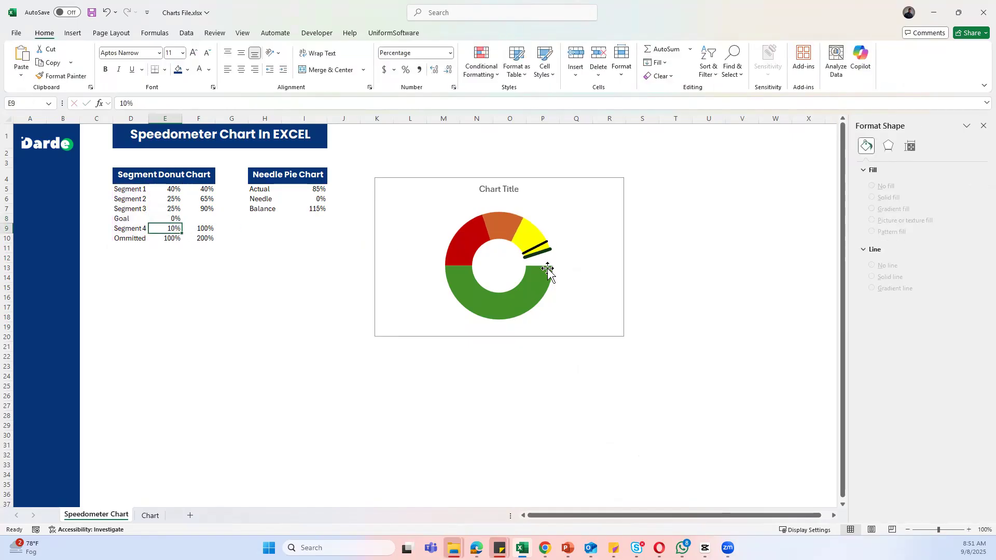
Fill the Segment 4 slice of the doughnut with the standard green color
left_click(542, 263)
left_click(543, 262)
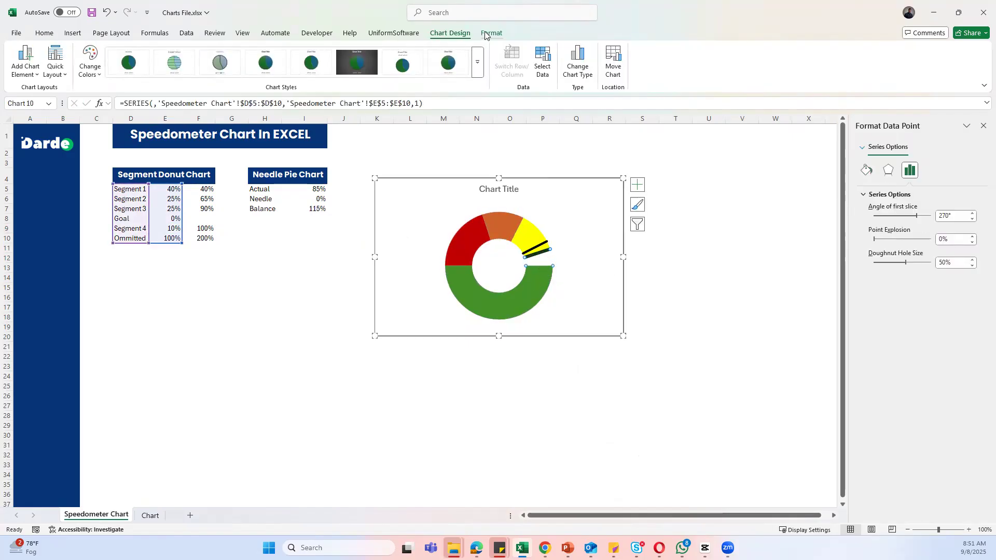
left_click(43, 33)
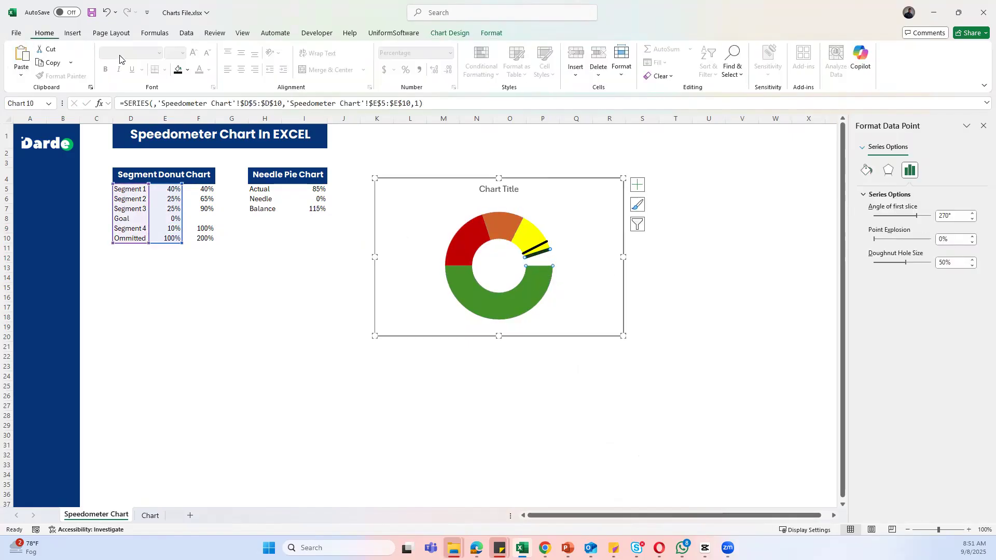
left_click(188, 71)
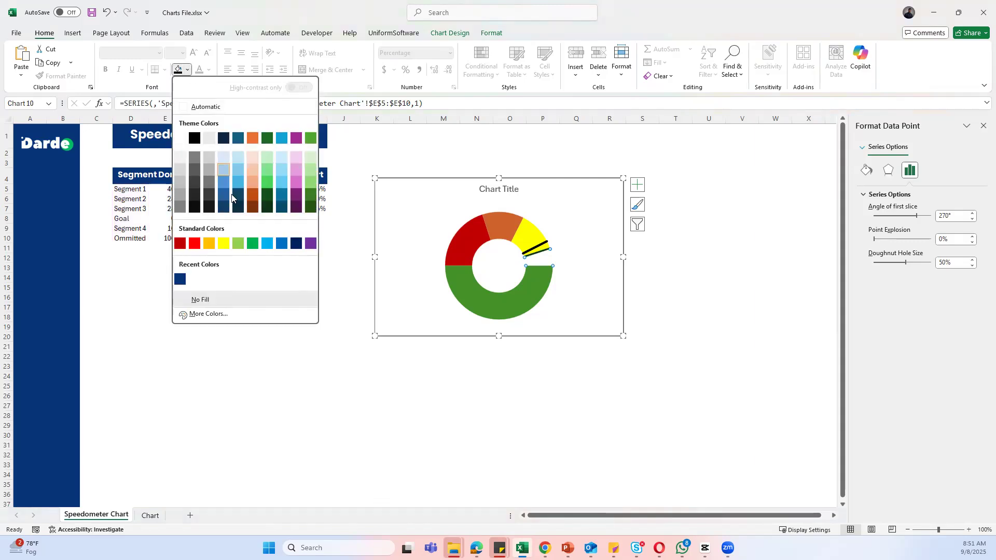
left_click(250, 243)
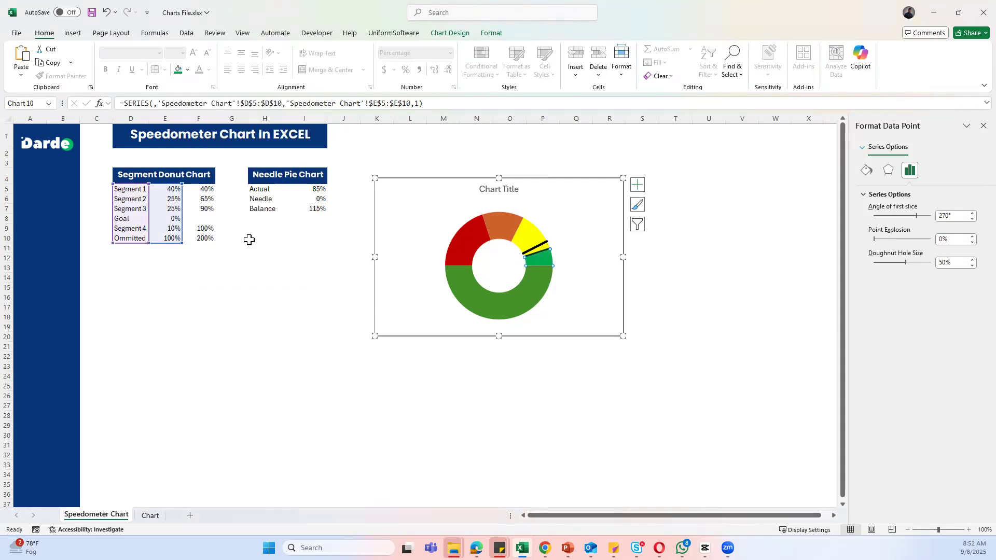
left_click(485, 311)
double_click(464, 278)
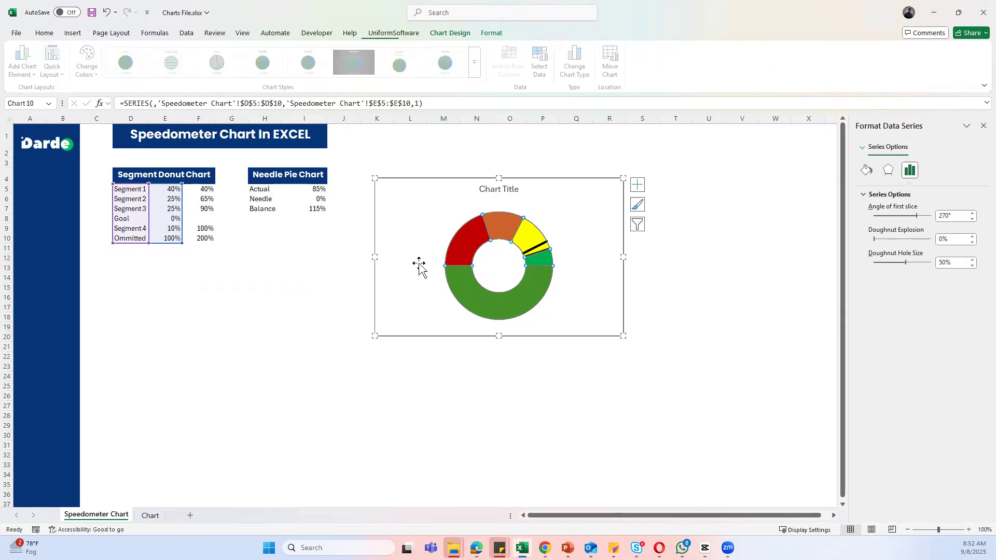
left_click(43, 34)
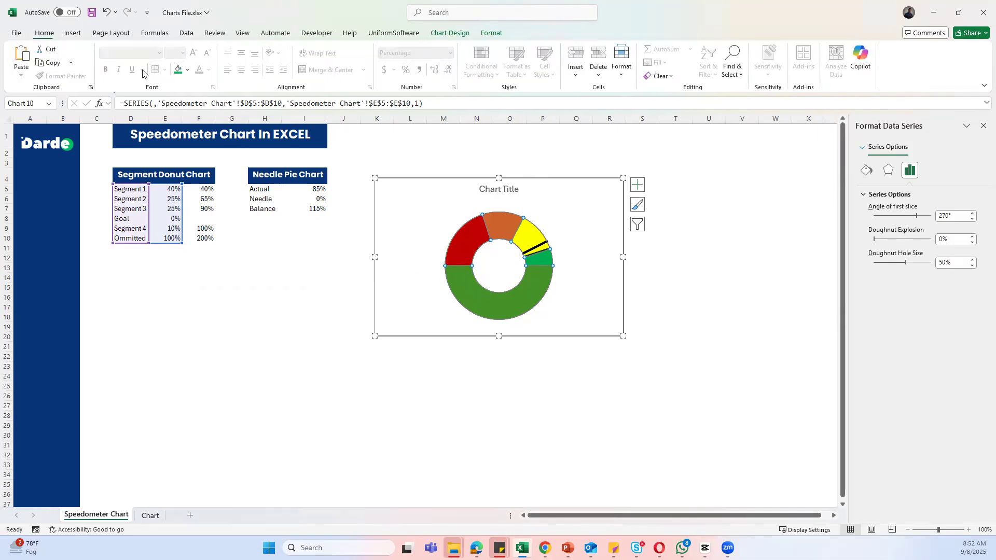
left_click(187, 69)
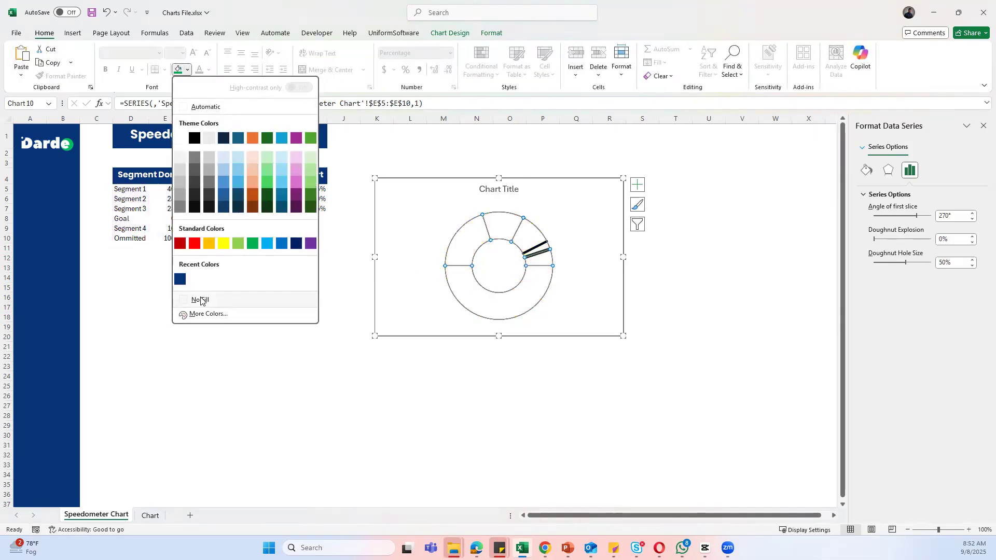
left_click(200, 300)
key("ctrl+z")
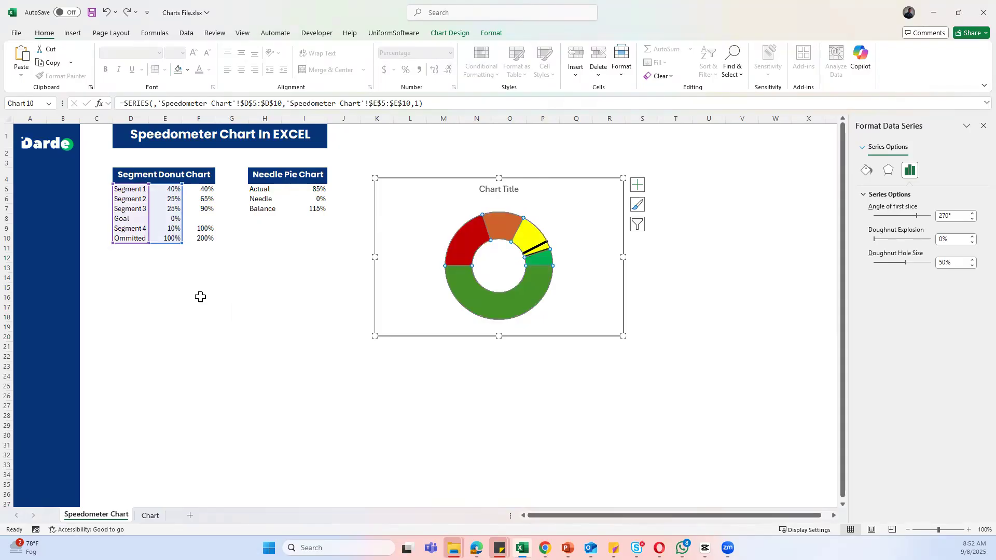
Remove the fill from only the Ommitted slice, the lower half of the doughnut
left_click(462, 290)
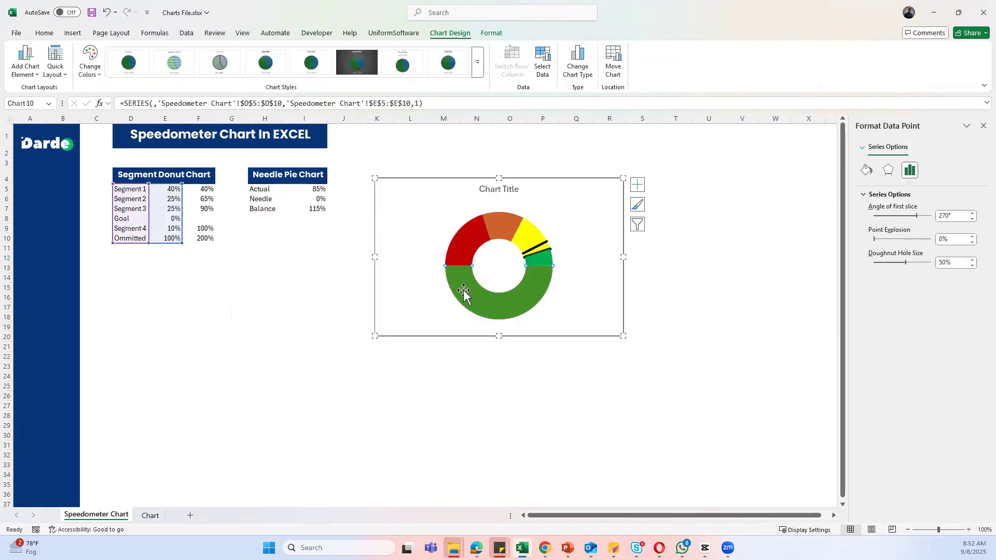
left_click(47, 33)
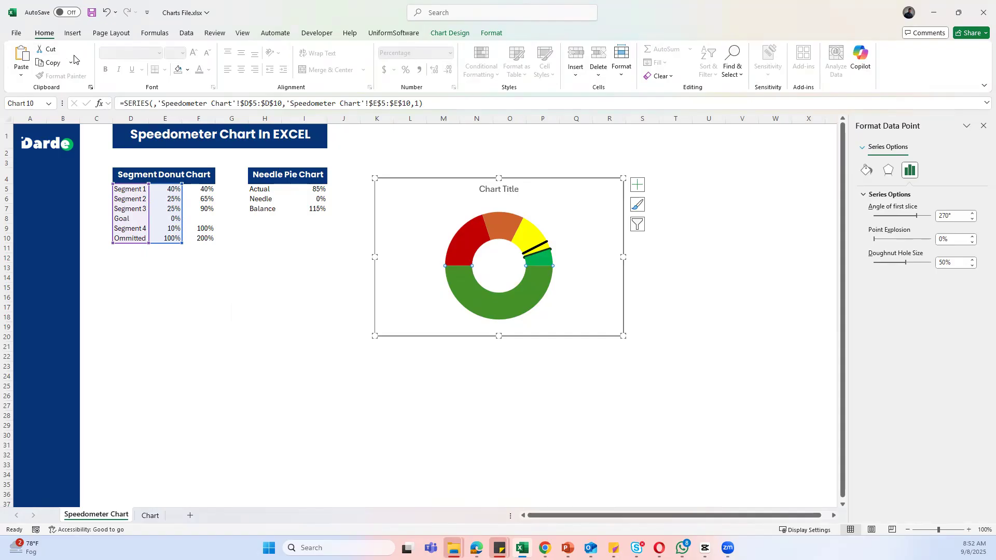
left_click(189, 76)
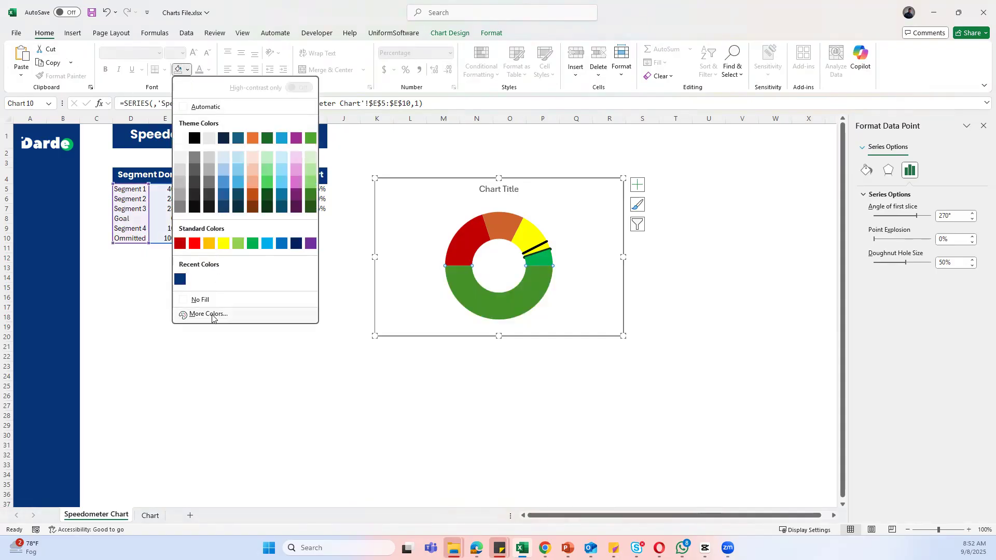
left_click(222, 294)
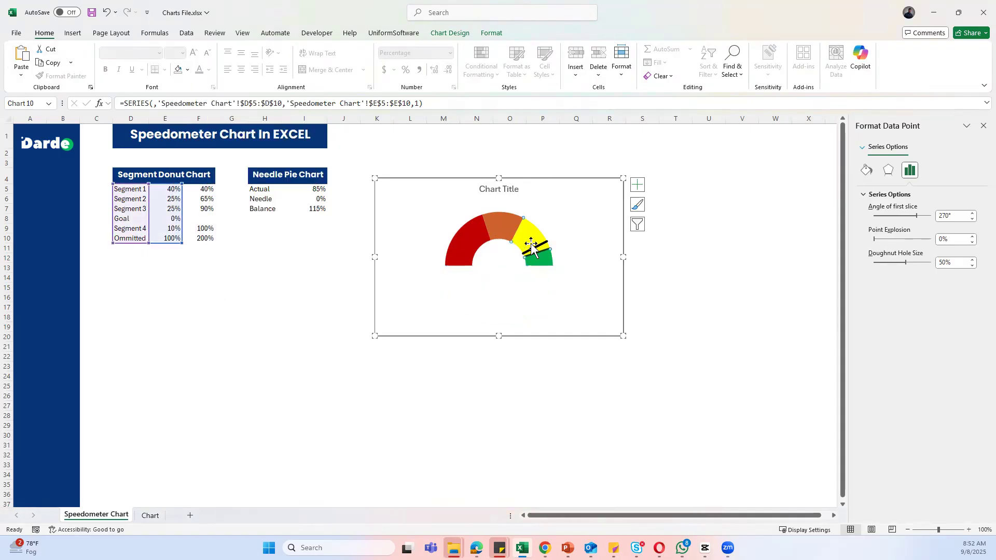
Set the pie explosion of the needle series to 0%
left_click(524, 293)
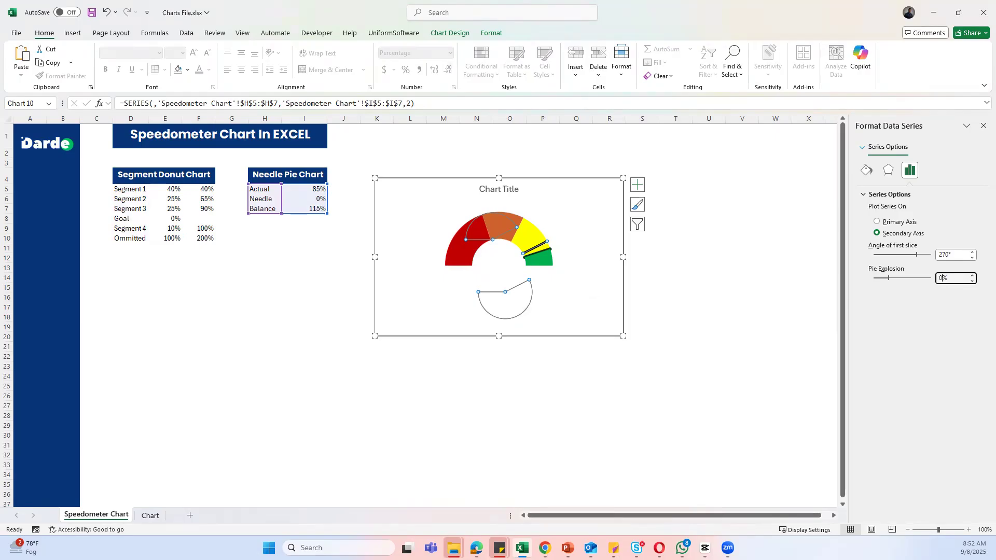
left_click(443, 408)
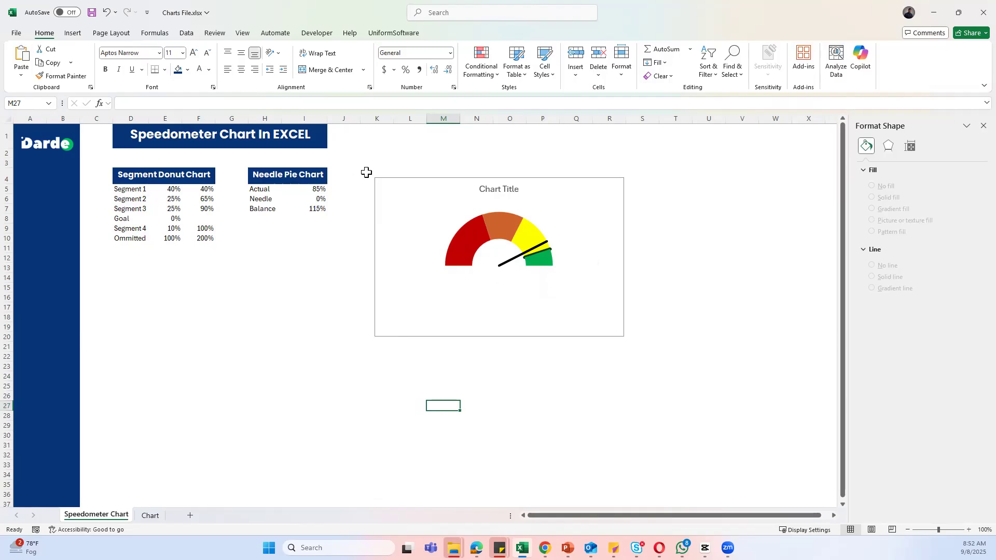
Insert a small text box inside the chart, centered just below the needle's pivot
left_click(385, 179)
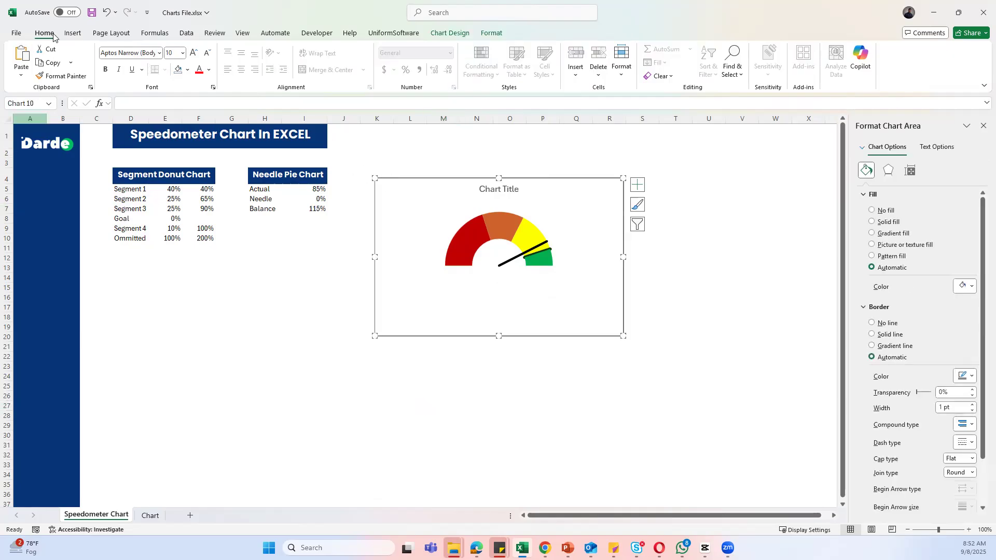
left_click(73, 33)
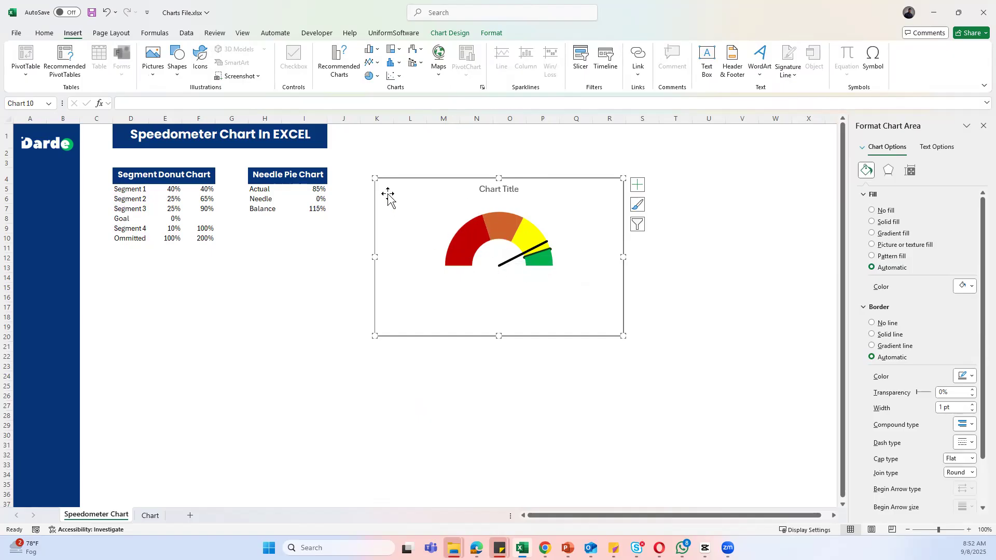
left_click(175, 78)
left_click(175, 105)
left_click_drag(480, 267, 517, 299)
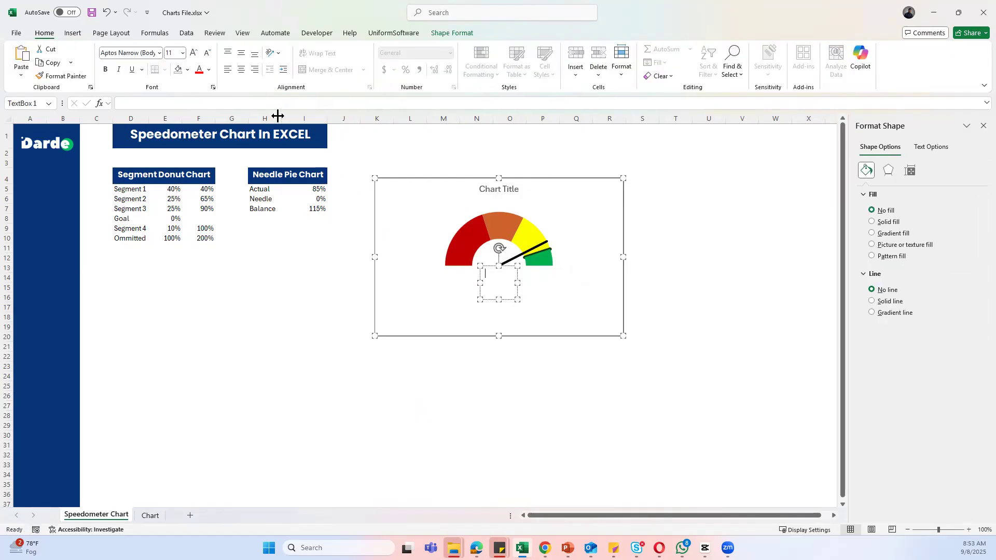
Link the text box to the Actual value in cell I5 of the Needle Pie Chart table
left_click(238, 102)
type("=")
left_click(317, 190)
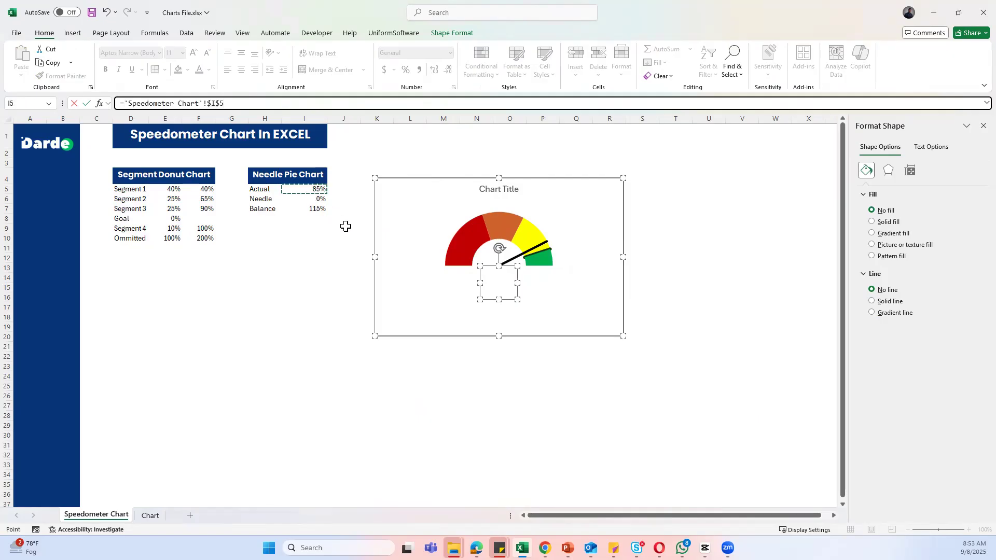
key("Return")
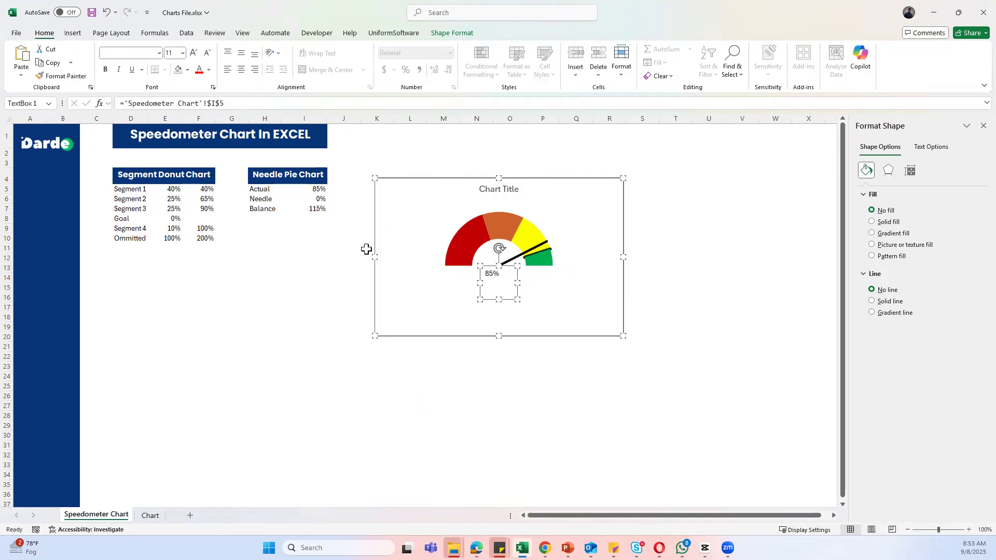
Center the text box's value horizontally and vertically, make it bold and enlarge its font
left_click(242, 54)
left_click(242, 69)
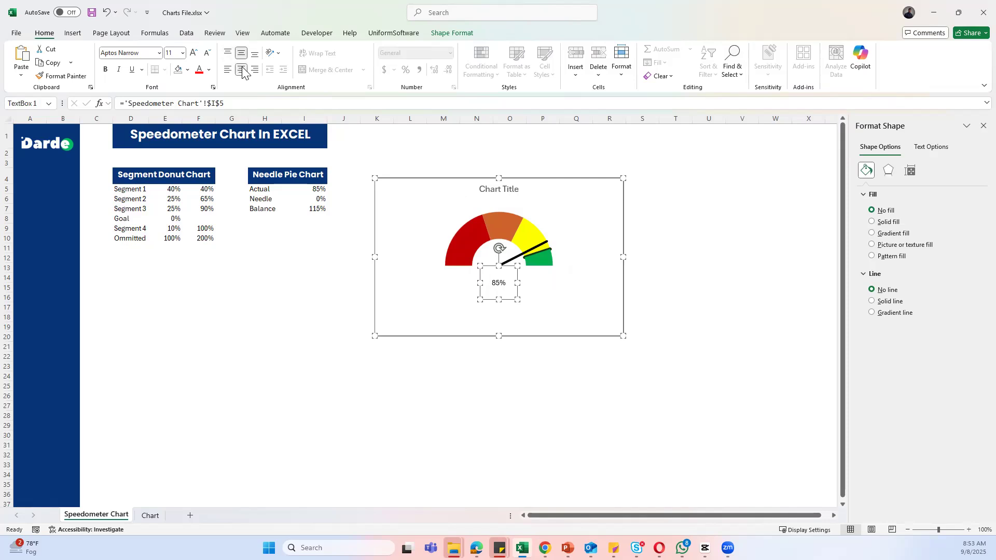
left_click(105, 69)
left_click(193, 52)
left_click(193, 53)
left_click(705, 286)
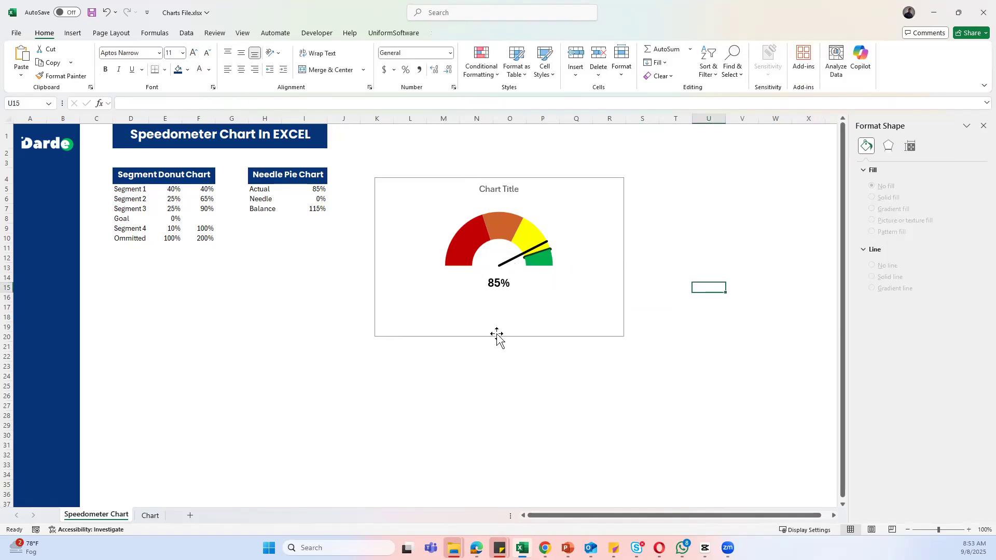
Move the chart up beside the Needle Pie Chart table, with its upper edge near row 1
left_click_drag(485, 334, 450, 285)
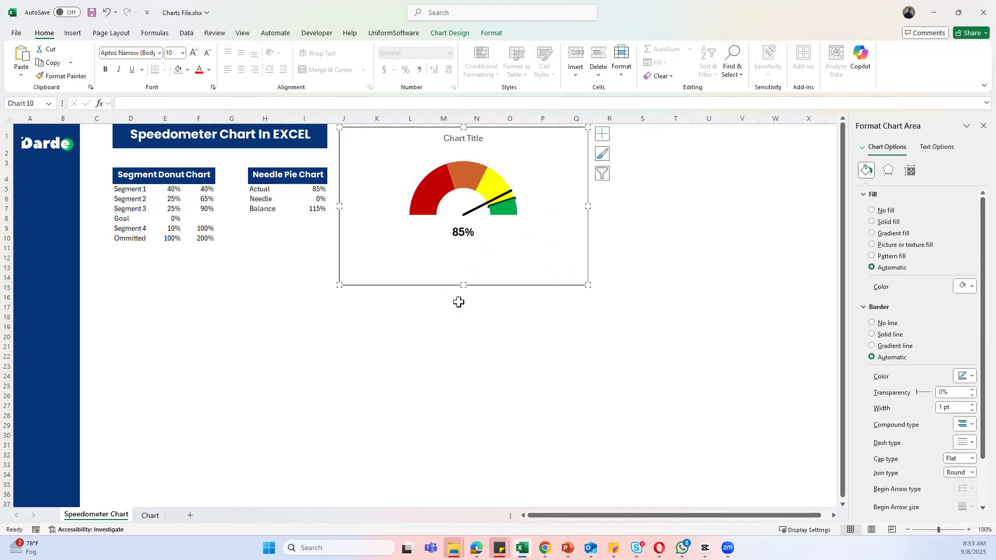